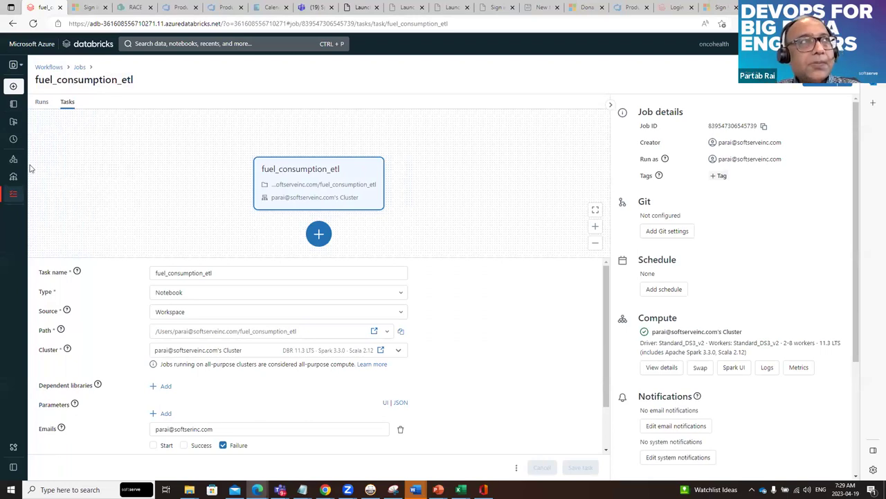
Open the fuel_consumption_etl notebook from the personal user folder in the workspace.
mouse_move(18, 133)
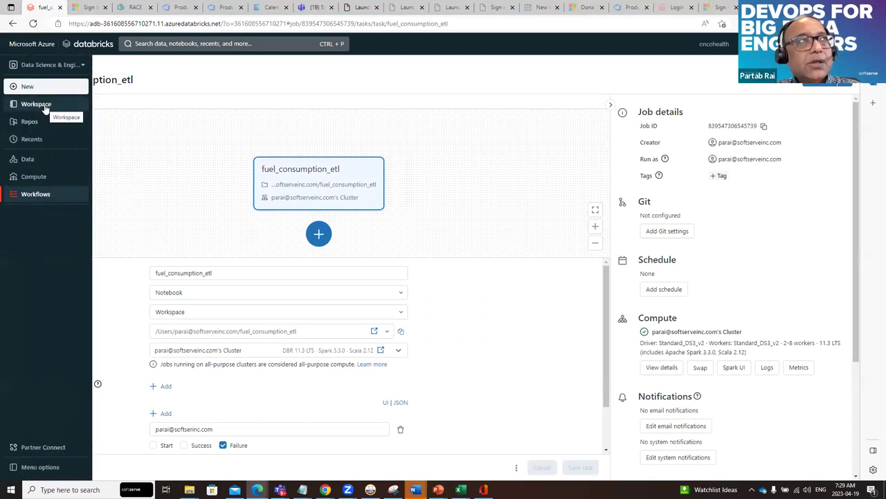
click(44, 108)
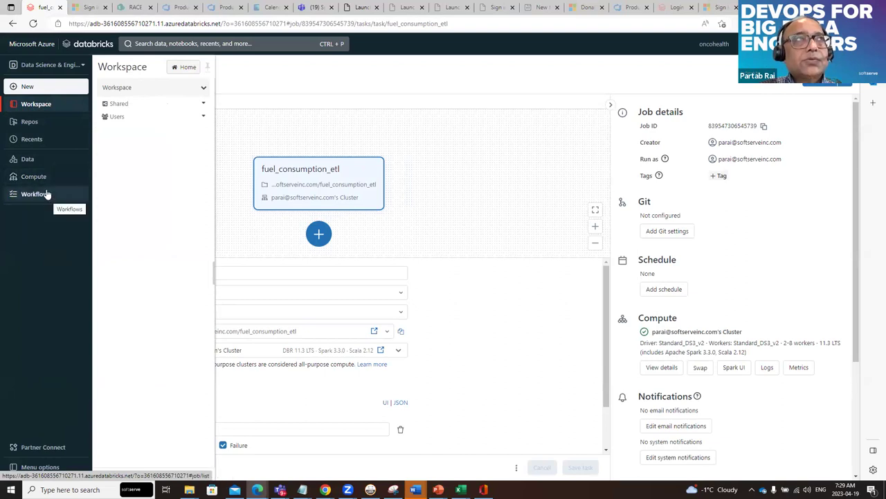
click(43, 108)
click(43, 109)
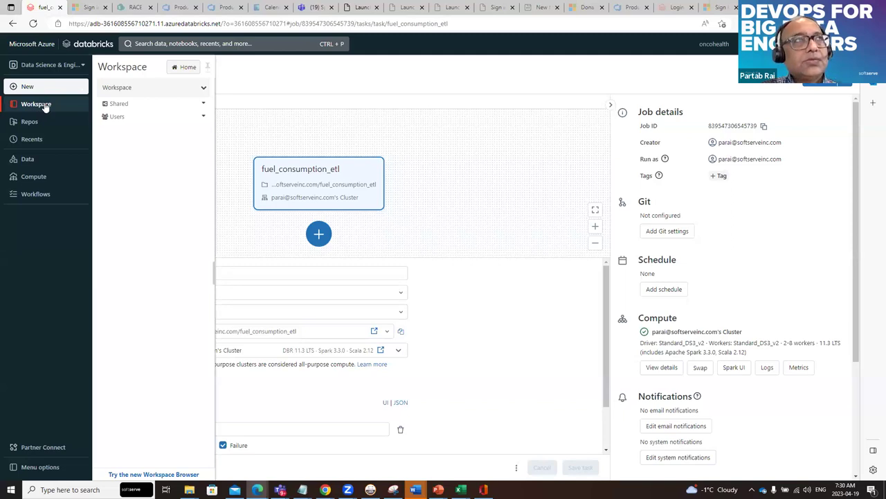
click(44, 106)
click(42, 105)
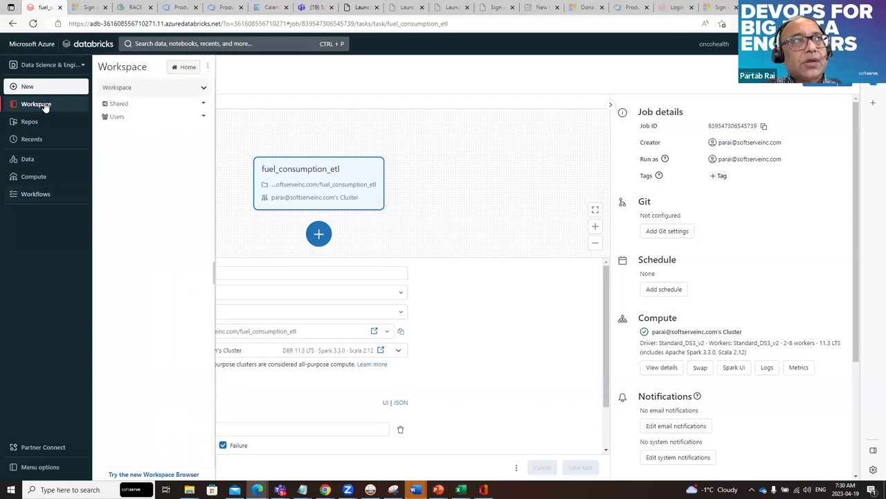
click(117, 116)
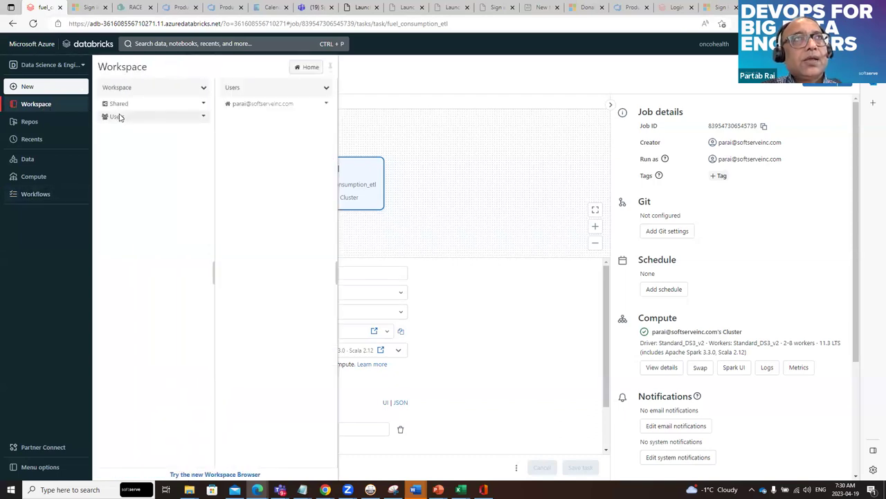
click(252, 105)
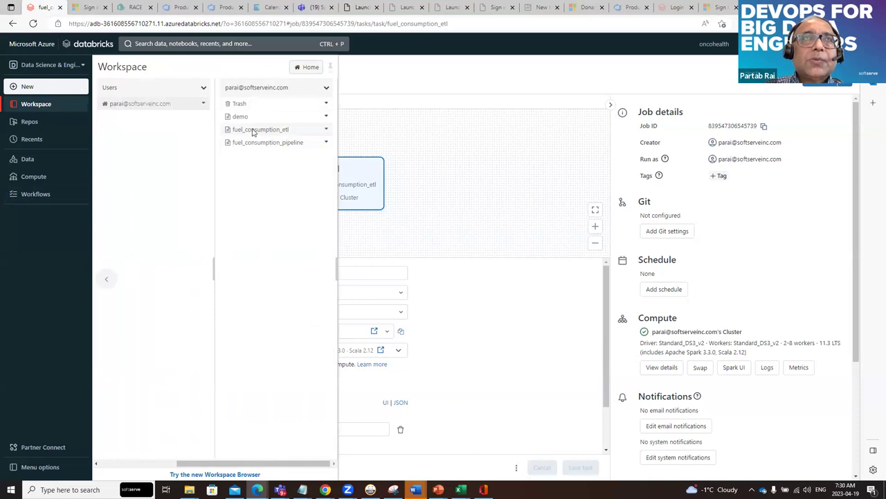
click(254, 132)
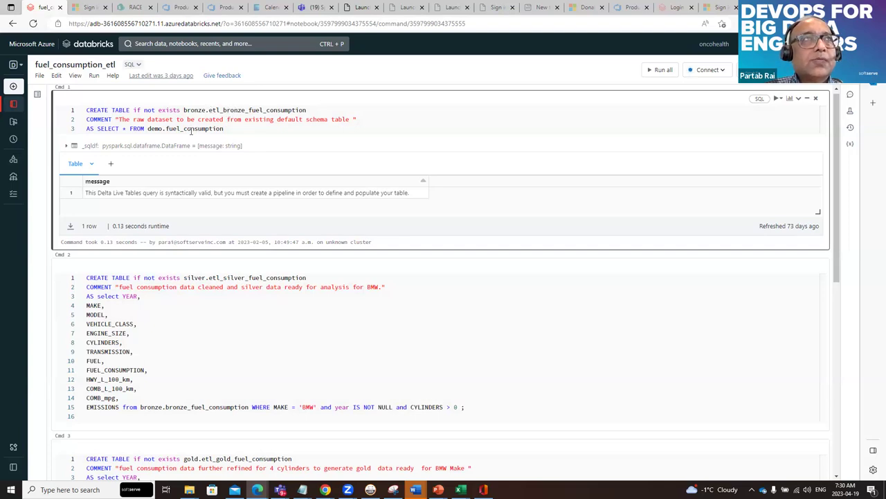
Review the notebook's bronze, silver and gold table queries, highlighting the demo.fuel_consumption source and the silver query's BMW filter.
drag(228, 129, 166, 129)
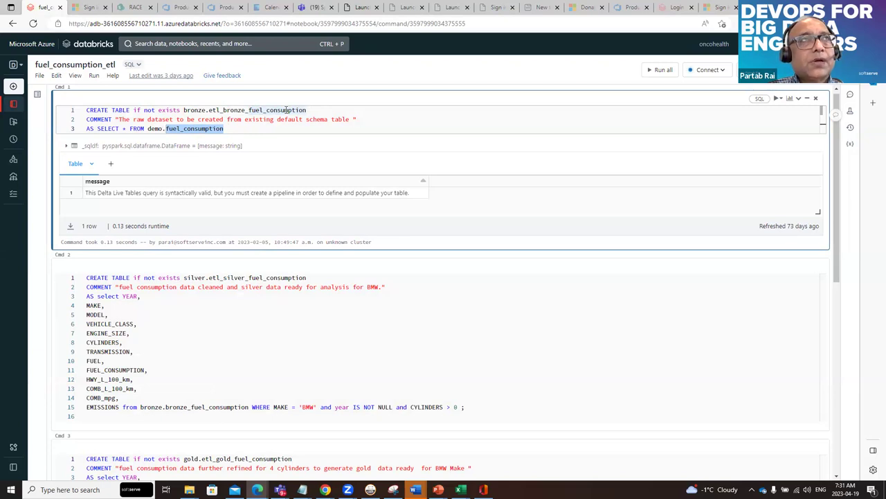
click(263, 407)
click(468, 408)
drag(469, 407, 140, 409)
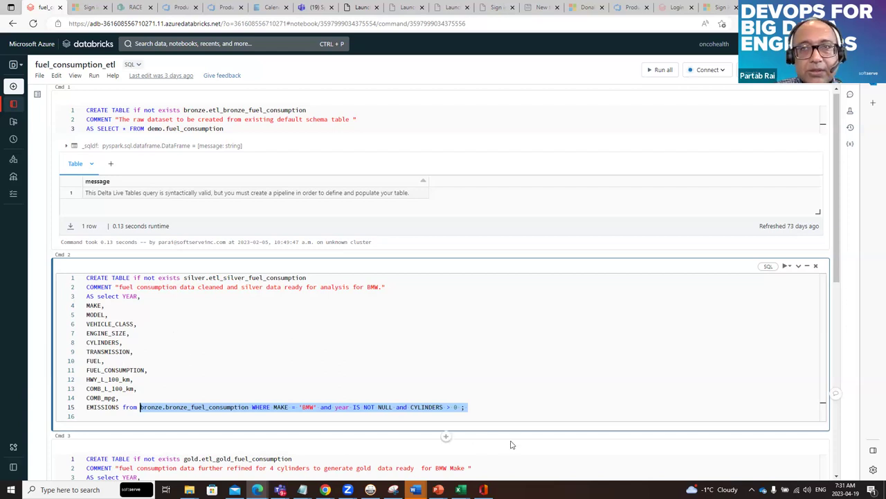
scroll(512, 444, down, 3)
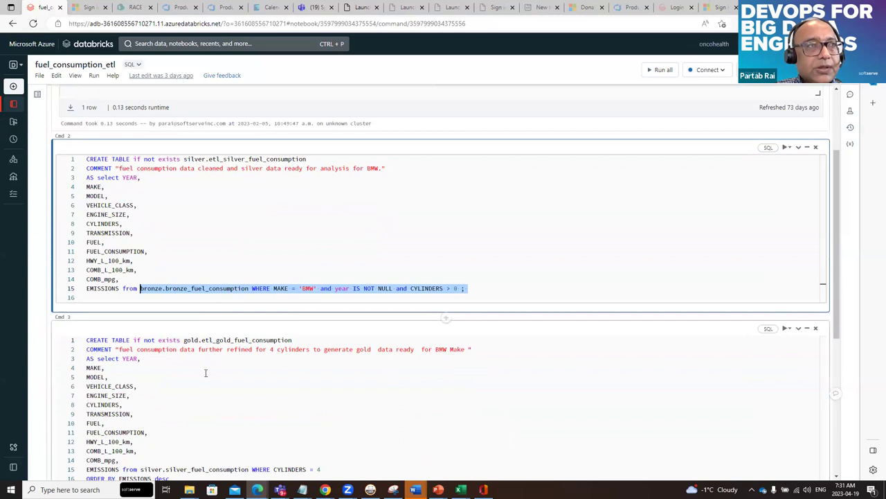
scroll(206, 376, down, 2)
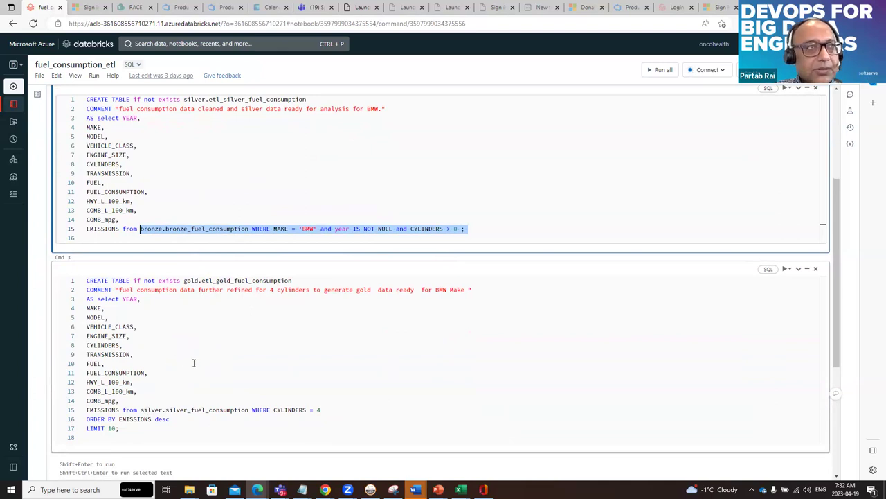
Open the fuel_consumption_pipeline notebook from the same workspace folder.
mouse_move(7, 107)
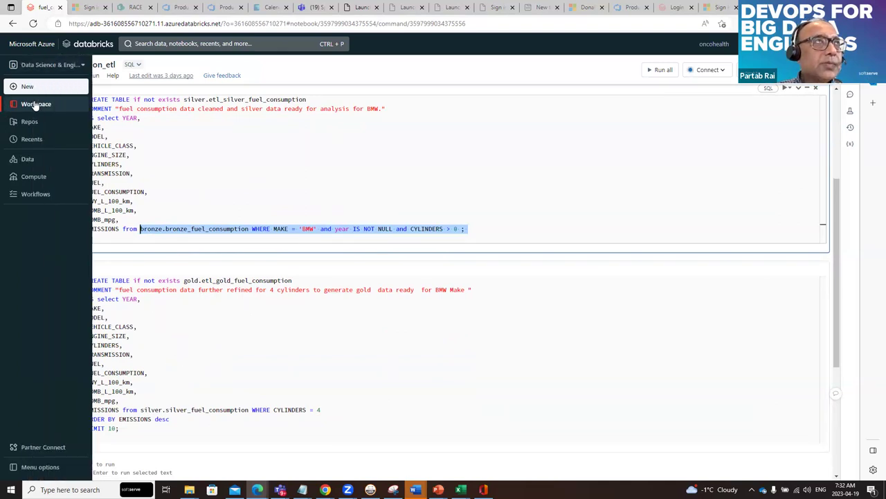
click(35, 105)
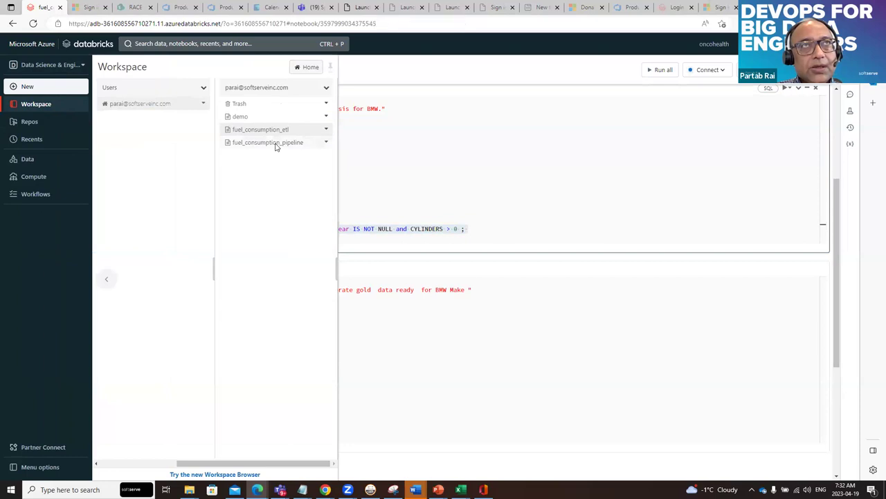
click(273, 143)
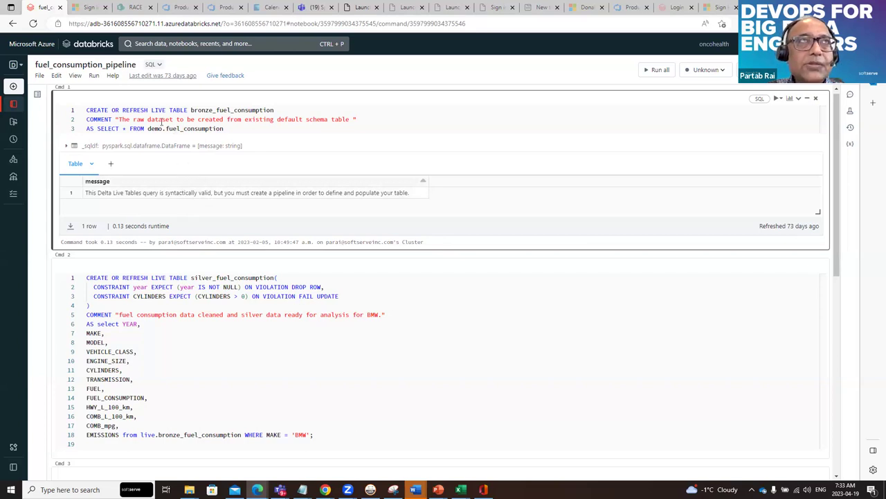
Examine the pipeline notebook's live table definitions, highlighting LIVE in the bronze statement and LIVE TABLE in the silver statement.
click(170, 110)
double_click(158, 109)
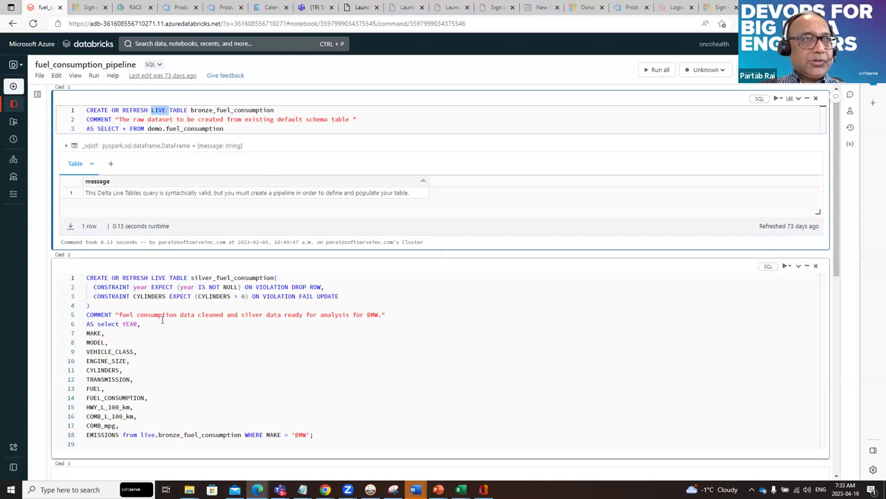
scroll(162, 319, down, 3)
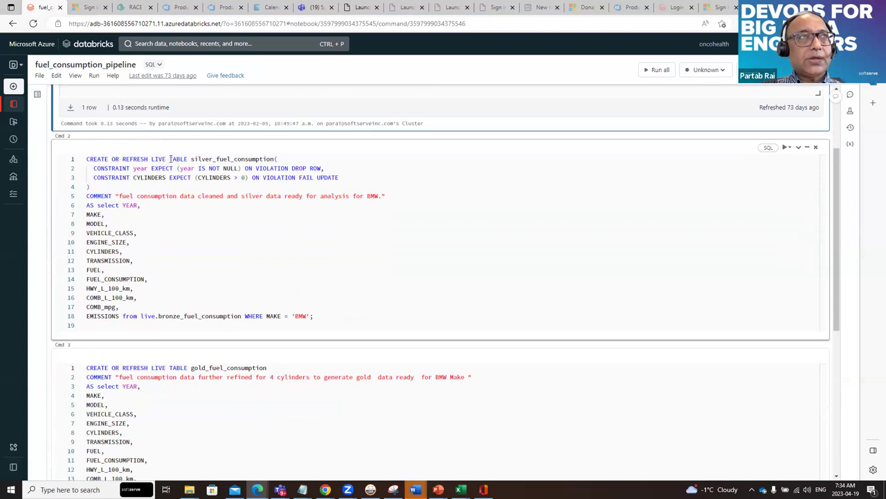
drag(171, 159, 149, 159)
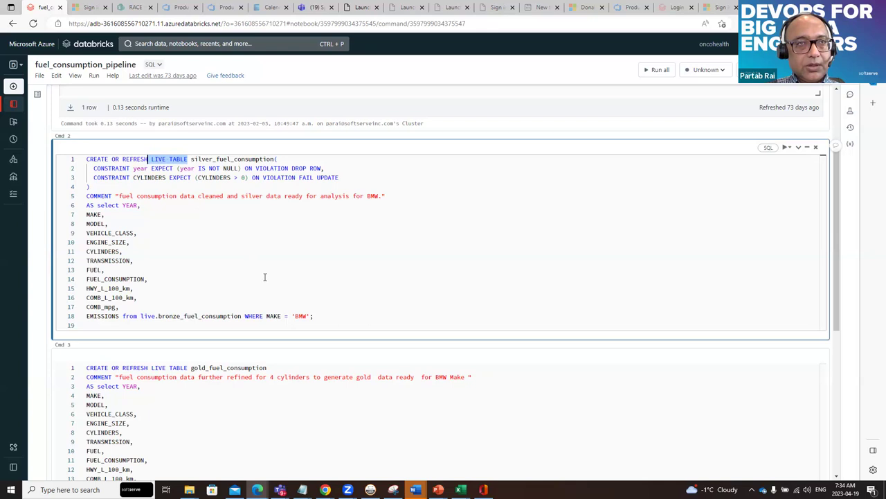
scroll(264, 298, down, 3)
scroll(263, 315, up, 5)
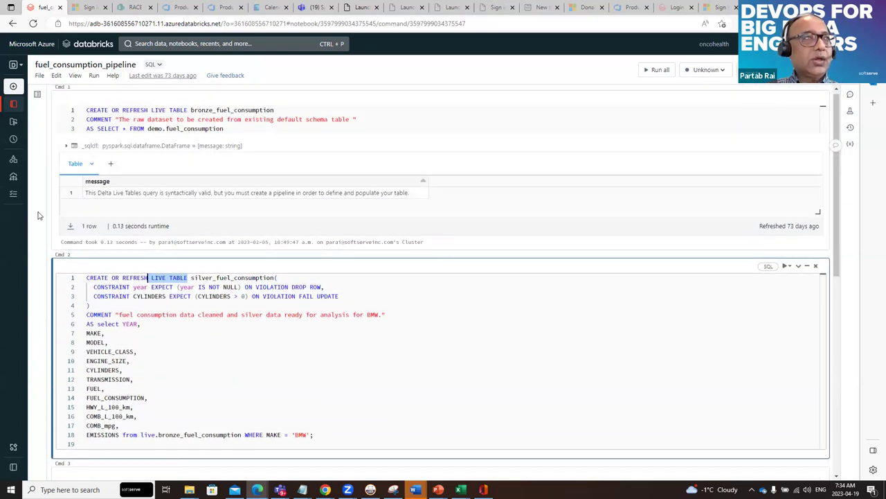
Open the fuel_consumption_etl job from the workflows list and show its task configuration.
click(21, 197)
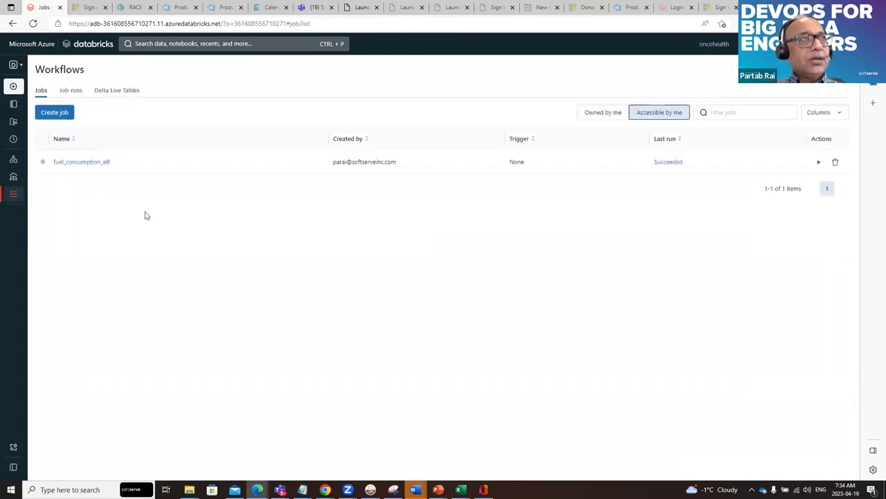
click(82, 163)
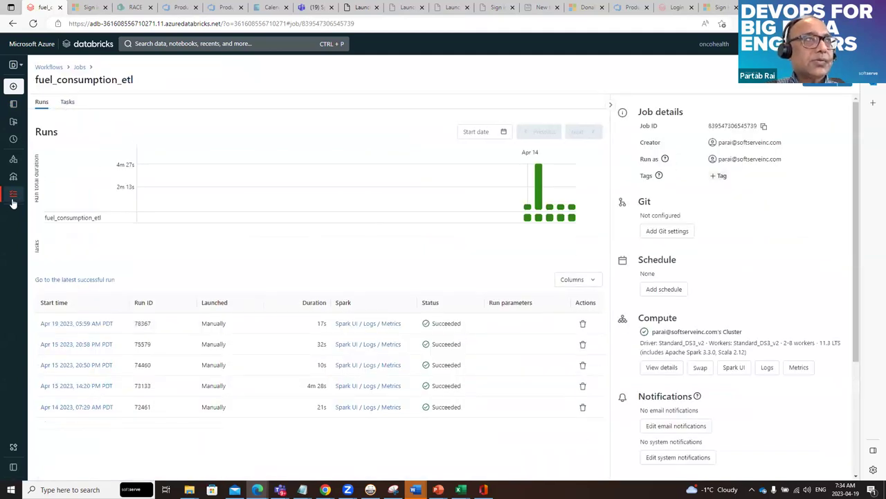
mouse_move(14, 199)
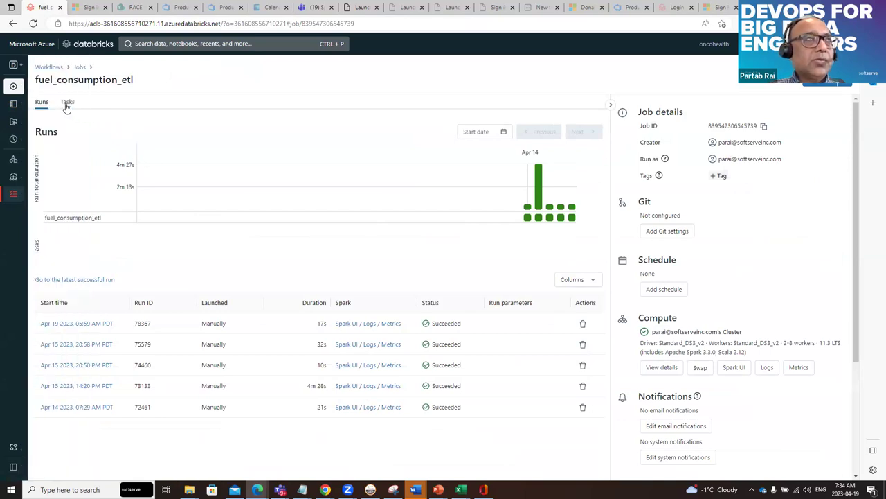
click(67, 104)
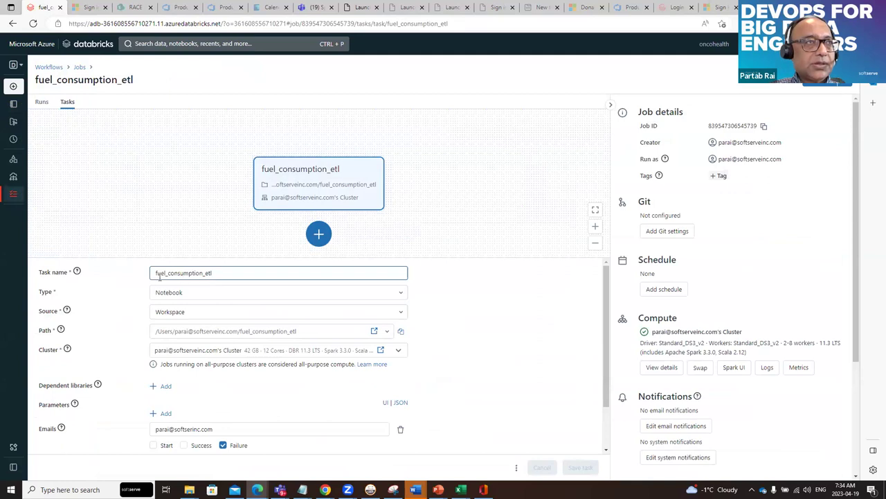
Review the task's name, notebook path, cluster and email settings, plus the job's schedule, compute, notification and permission details.
double_click(200, 273)
drag(200, 274, 153, 273)
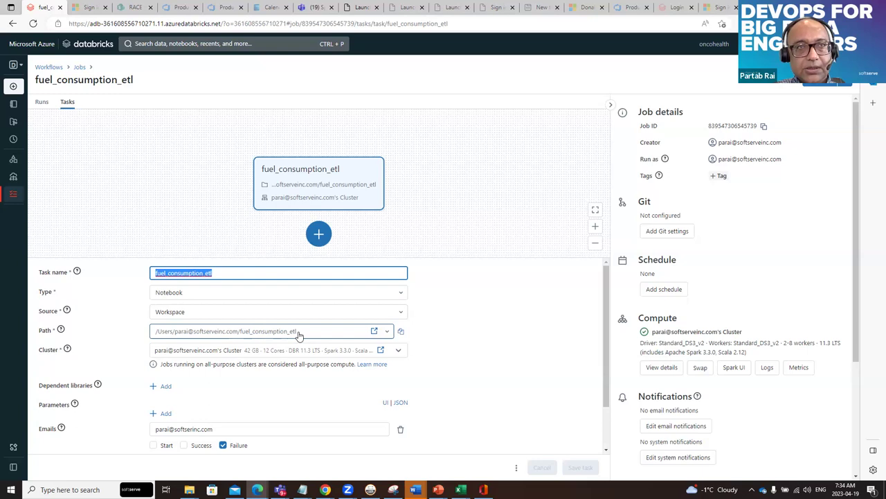
scroll(295, 373, down, 2)
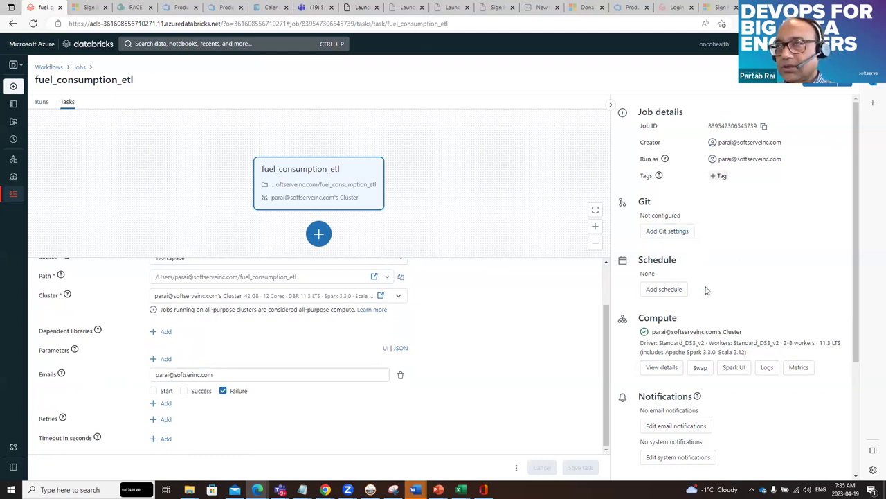
scroll(706, 290, down, 1)
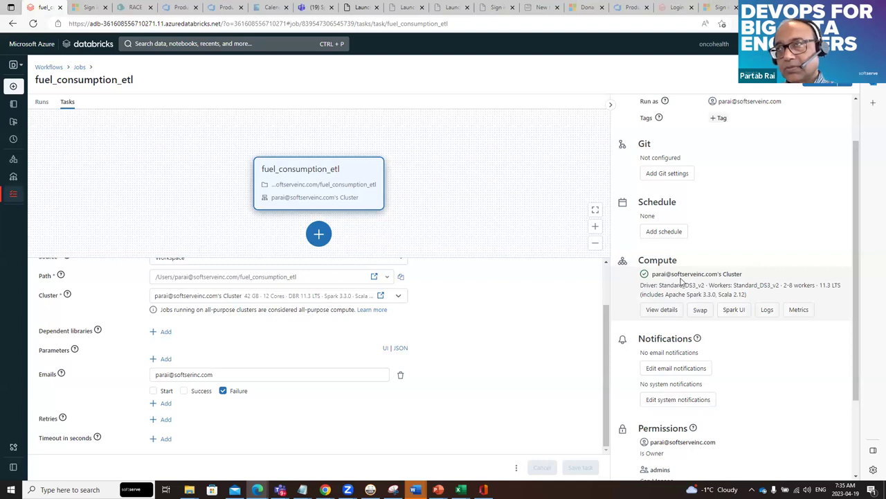
mouse_move(28, 175)
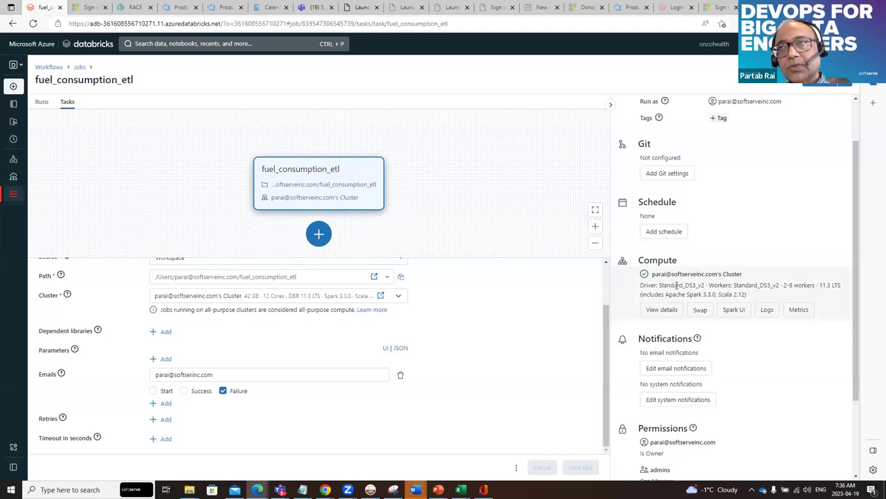
scroll(703, 404, down, 3)
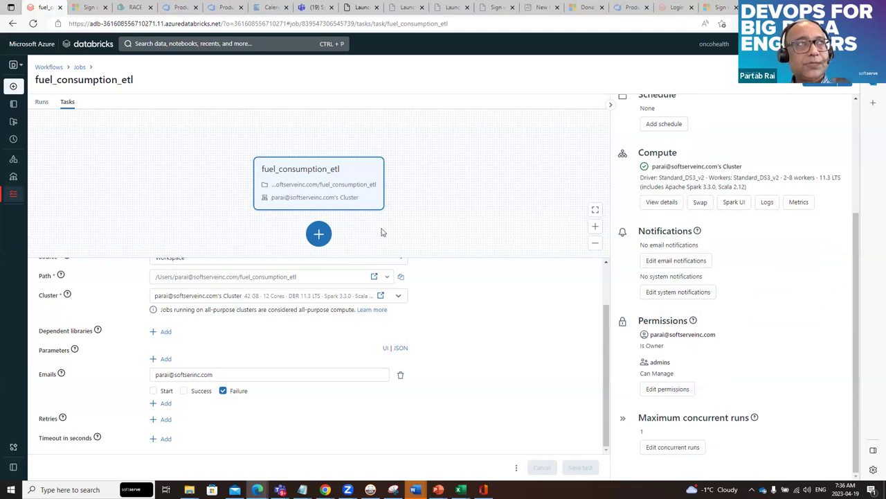
Return to the jobs list and view the run history of the fuel_consumption_etl job.
mouse_move(13, 199)
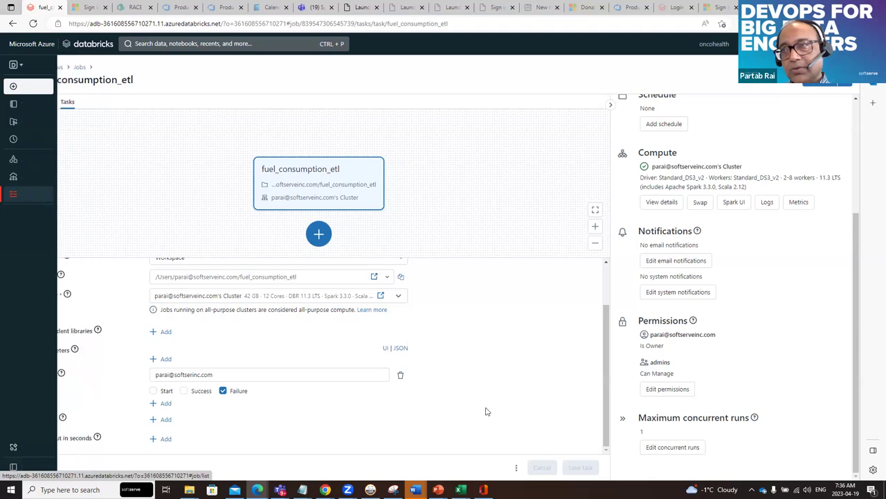
scroll(670, 405, up, 3)
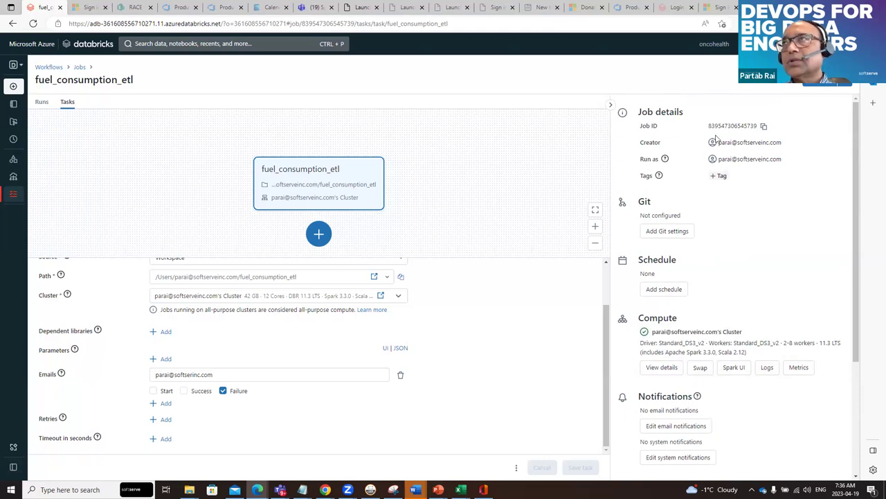
click(20, 199)
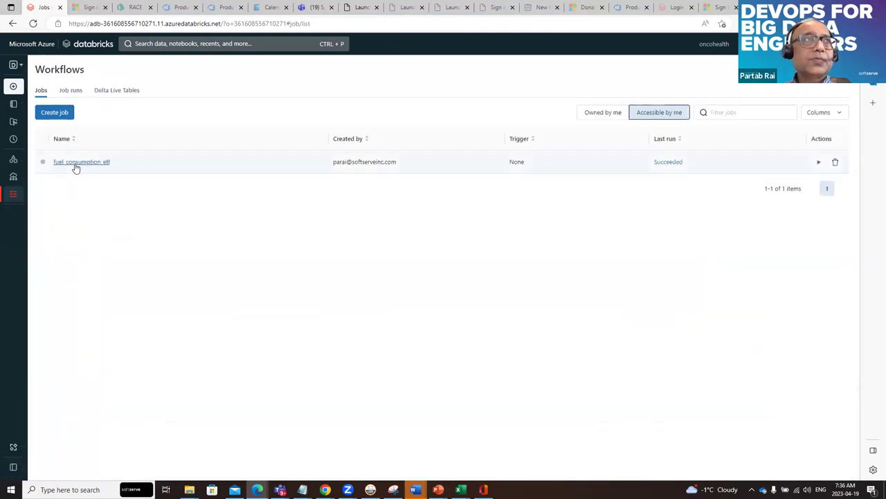
click(75, 162)
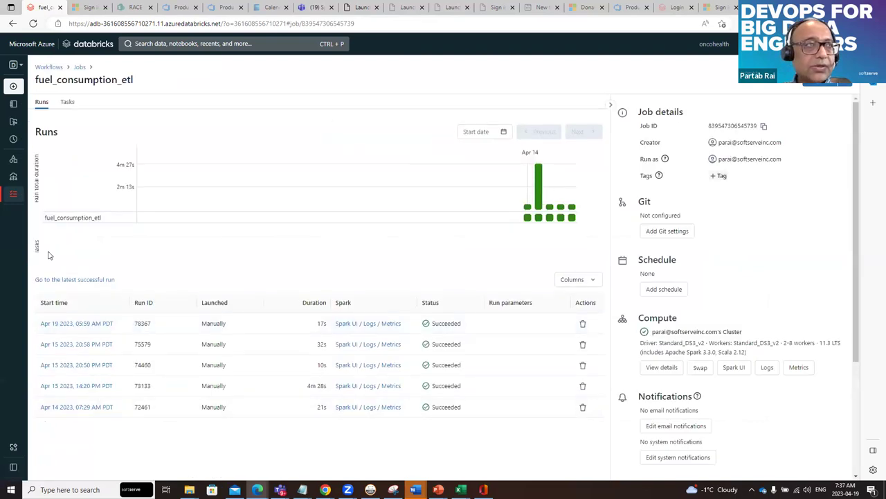
Open the gold schema of hive_metastore in Data Explorer to list its tables.
mouse_move(14, 201)
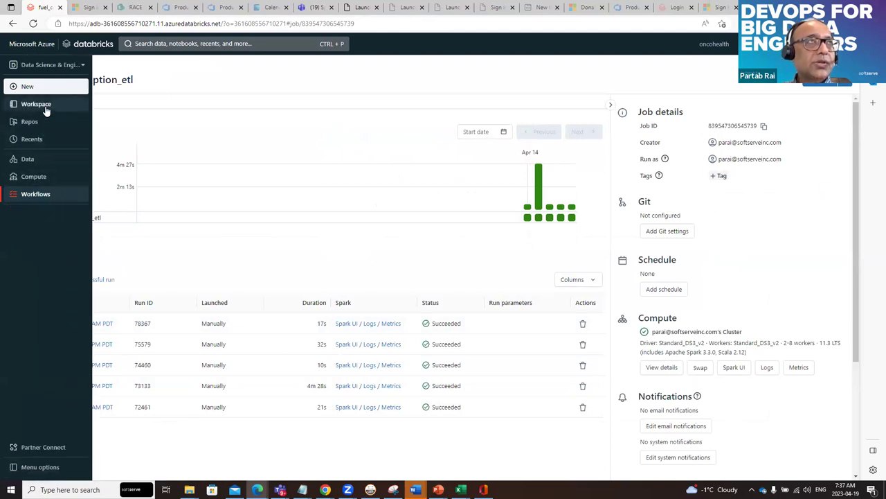
click(41, 163)
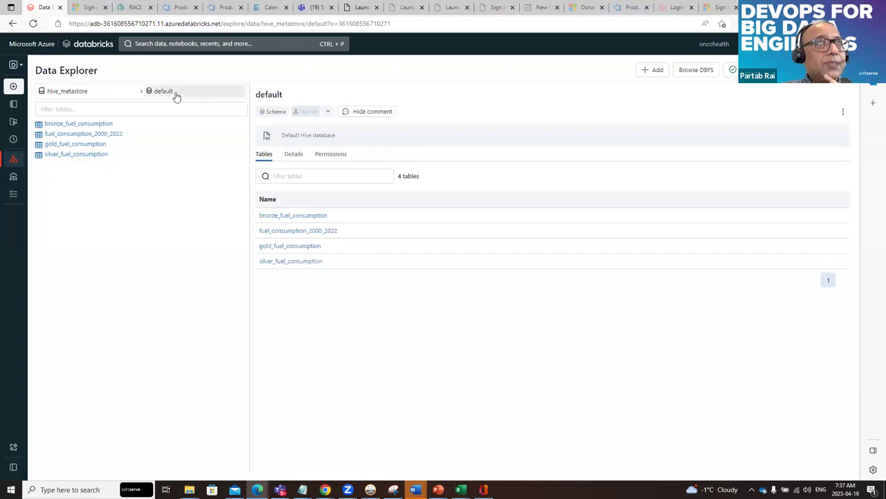
click(151, 91)
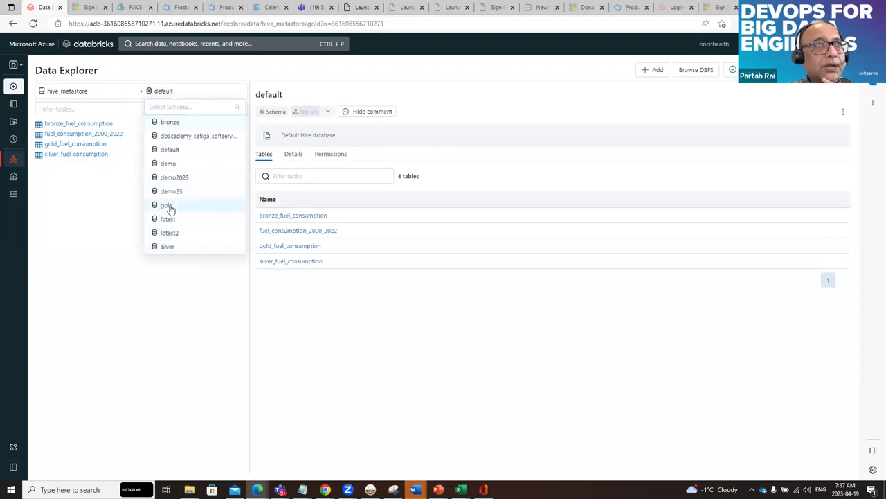
click(168, 207)
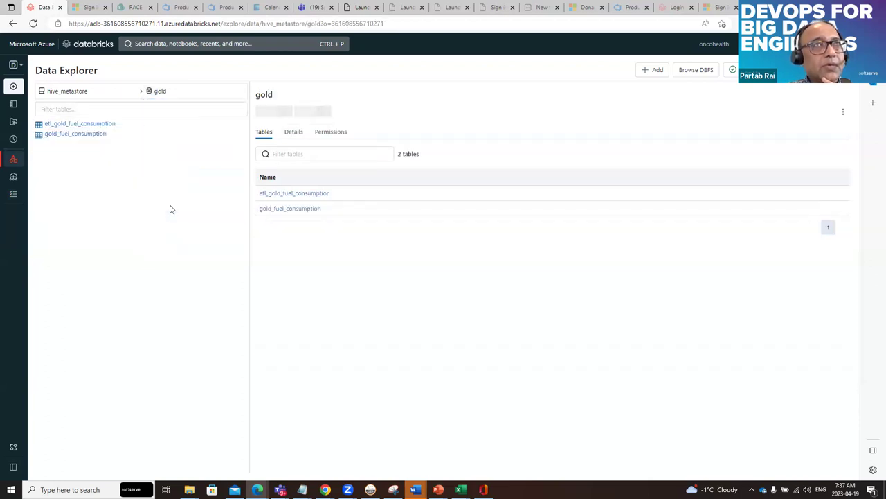
Open the etl_gold_fuel_consumption table in the gold schema and view its sample data.
click(298, 196)
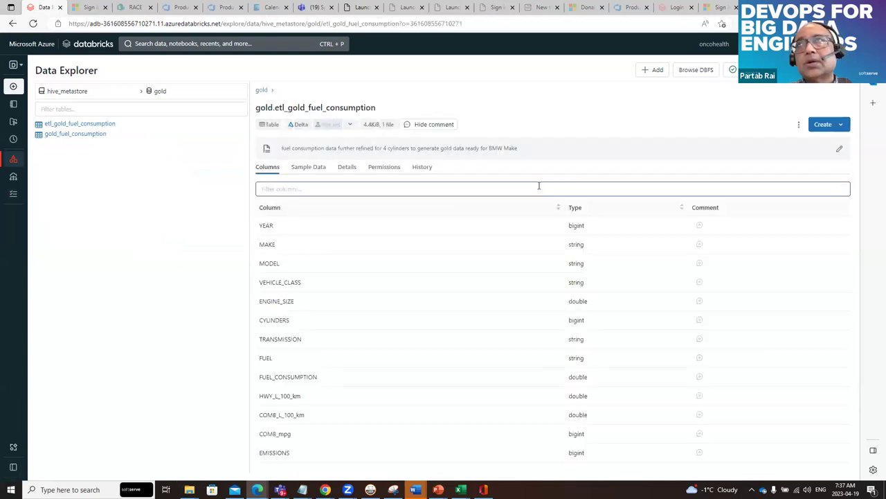
click(305, 170)
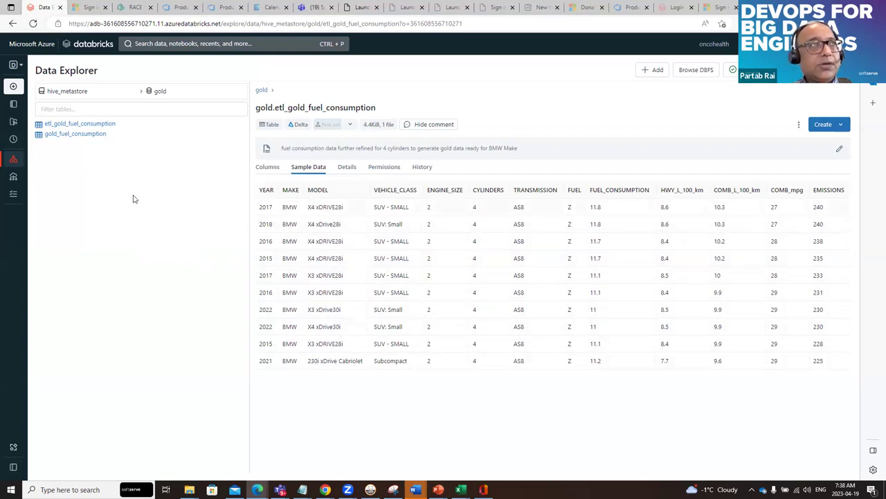
Open demo_pipeline from the Delta Live Tables list in Workflows to show its pipeline graph.
click(22, 195)
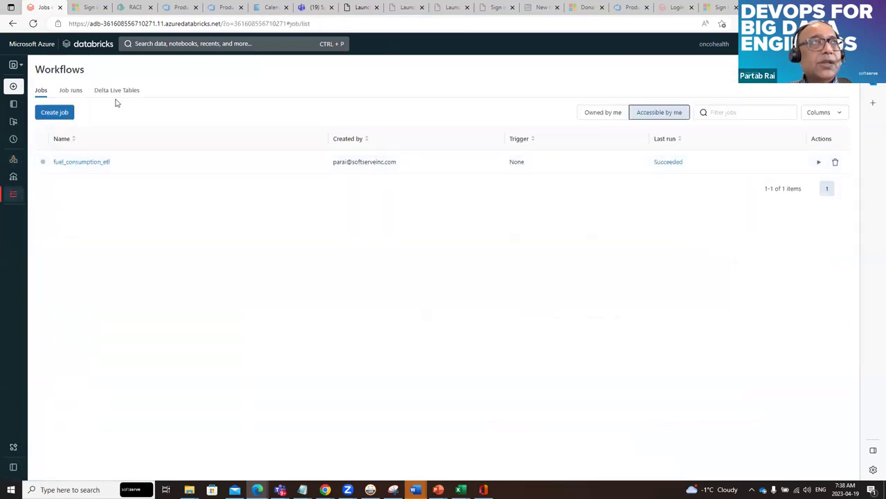
click(117, 94)
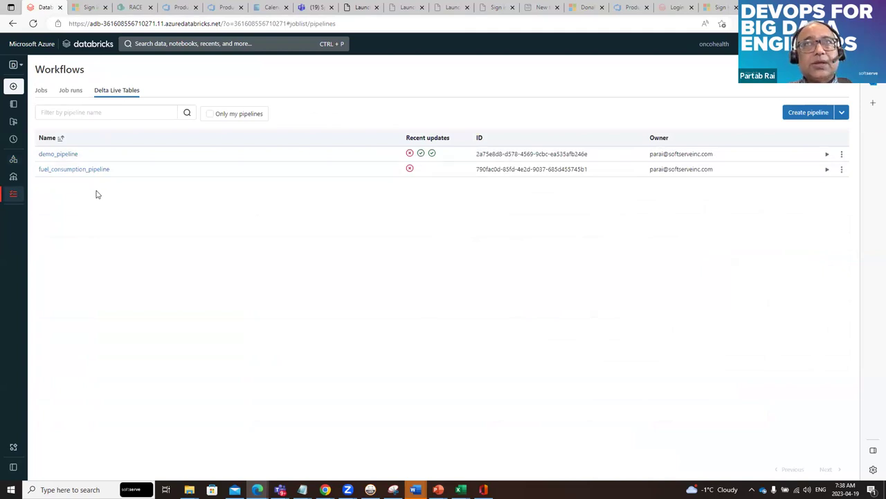
click(63, 158)
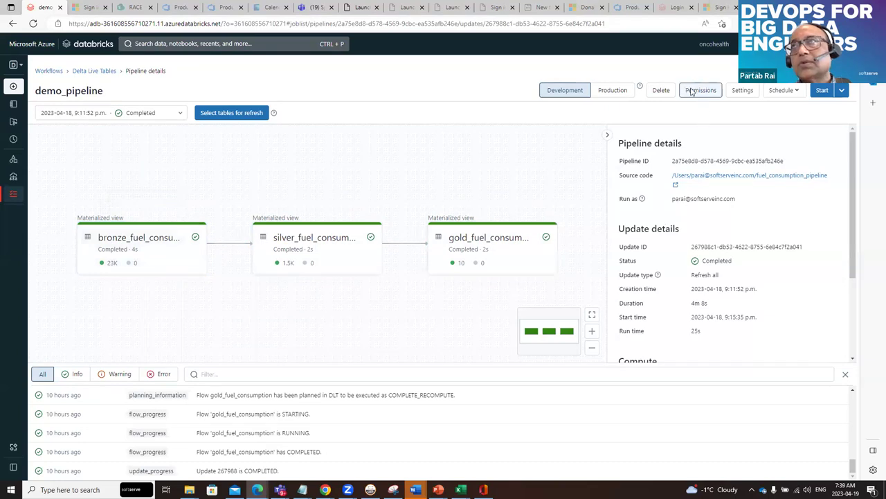
Open the settings of demo_pipeline and look through the product edition options, keeping Advanced.
click(742, 95)
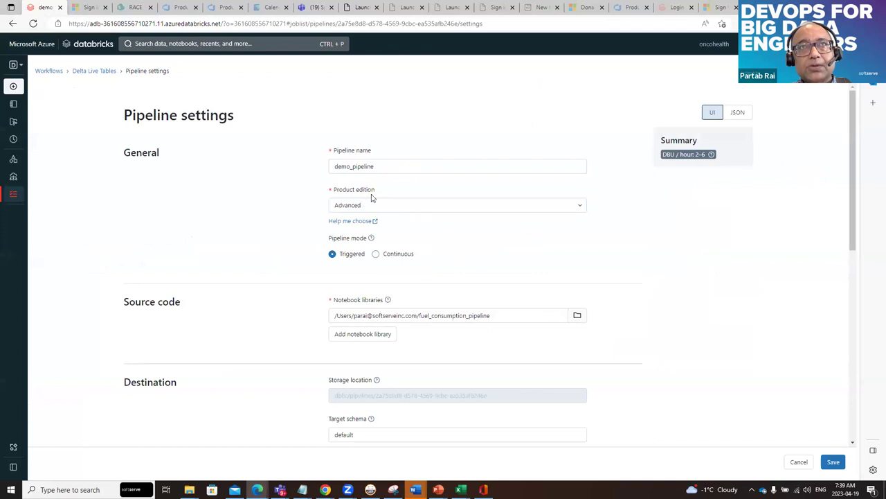
click(581, 207)
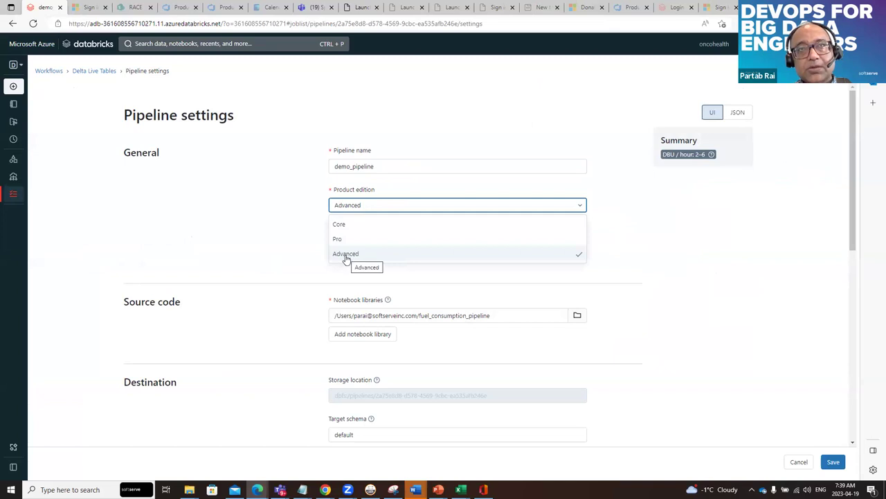
click(291, 267)
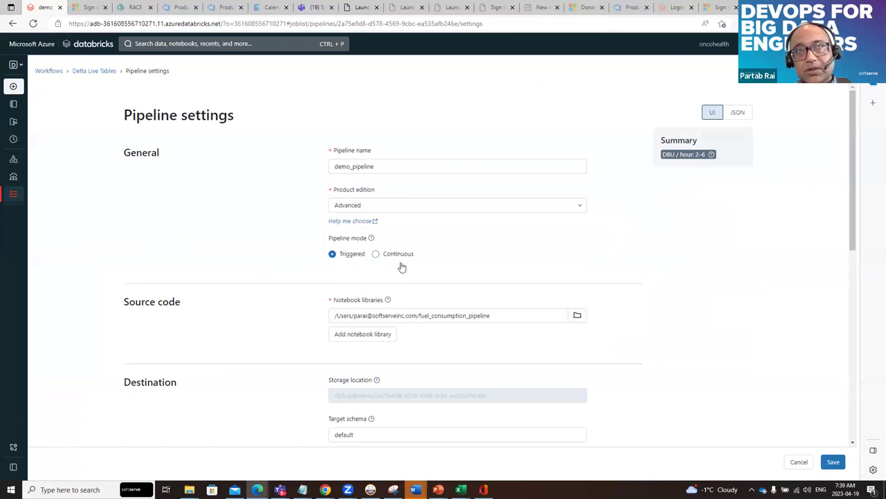
Review the pipeline's source code, destination, compute, notification and advanced configuration settings, including the data lineage entry.
scroll(458, 272, down, 1)
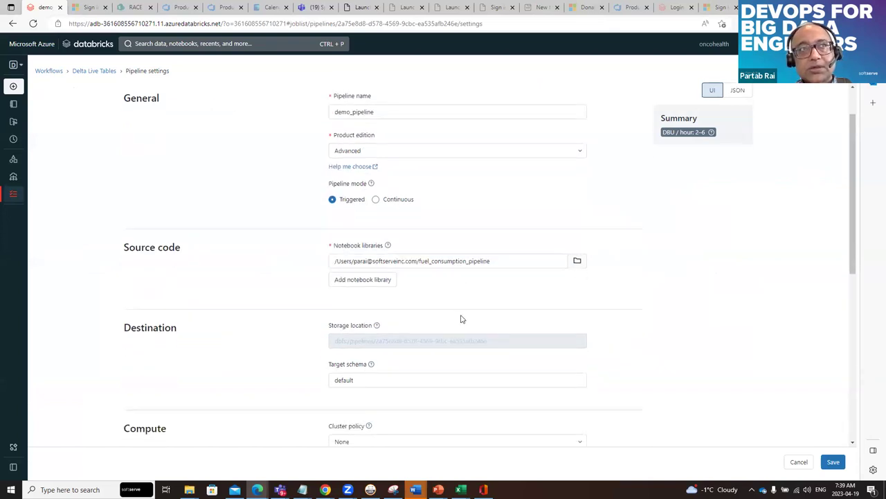
scroll(463, 320, down, 2)
scroll(462, 320, down, 1)
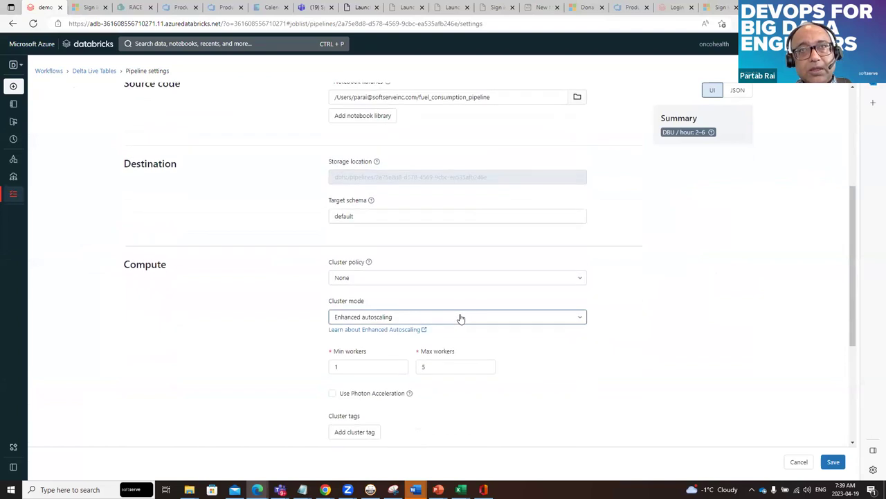
scroll(524, 383, down, 1)
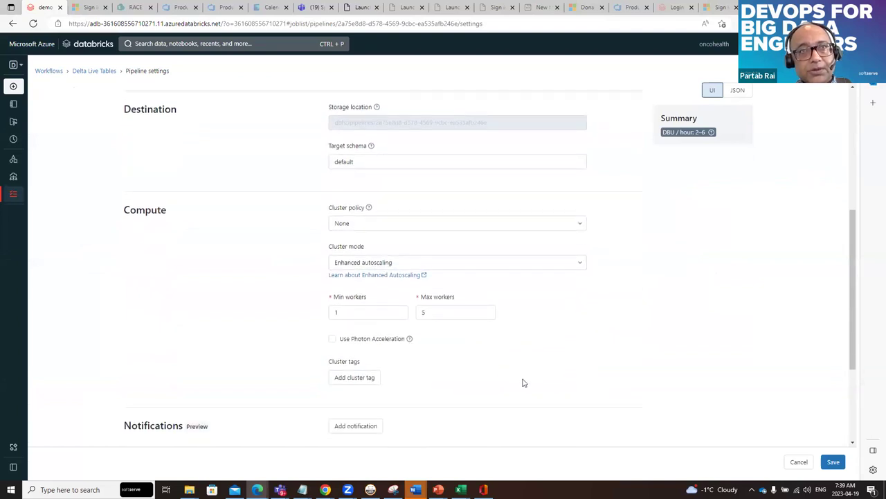
scroll(521, 383, down, 3)
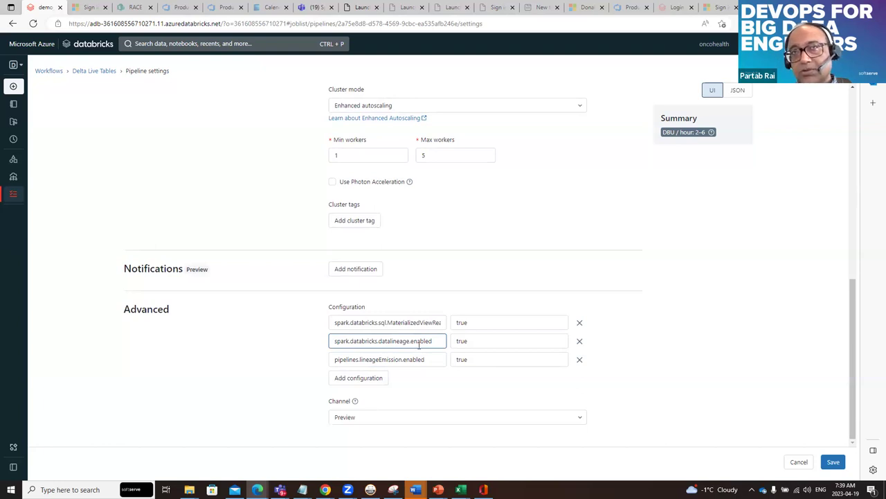
click(488, 342)
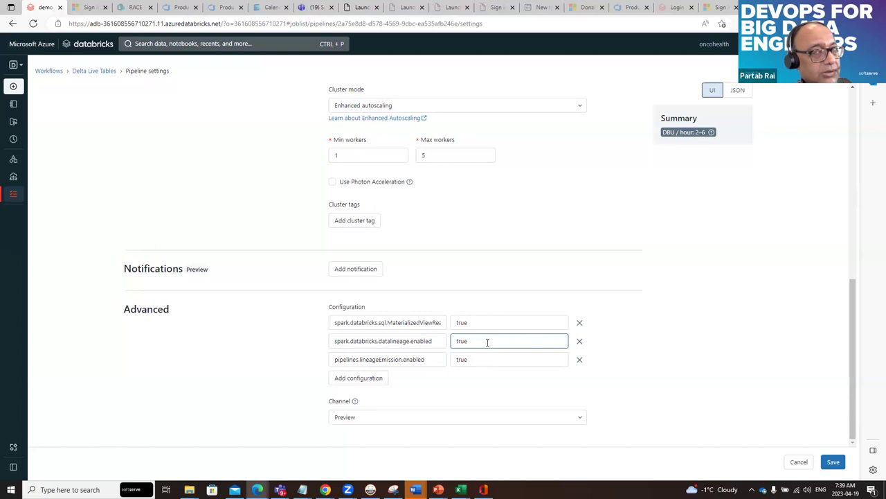
click(500, 312)
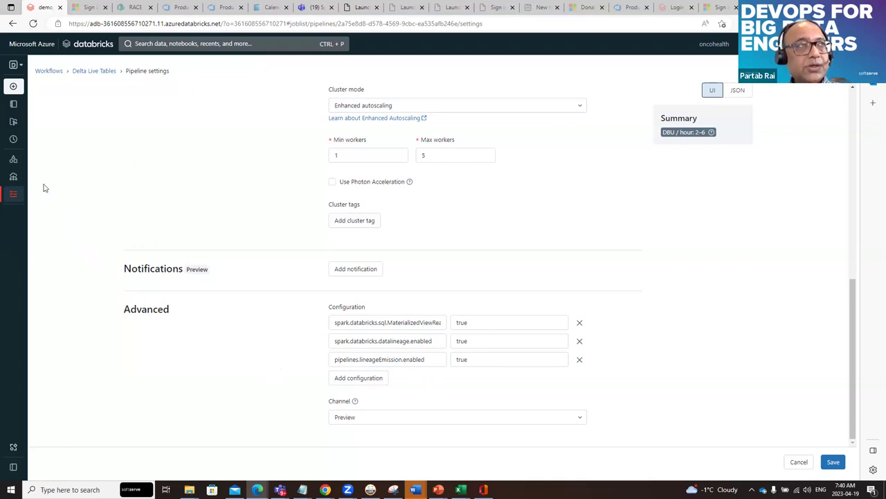
Check the tables of the default schema in Data Explorer, and reopen demo_pipeline from the Delta Live Tables list.
click(23, 160)
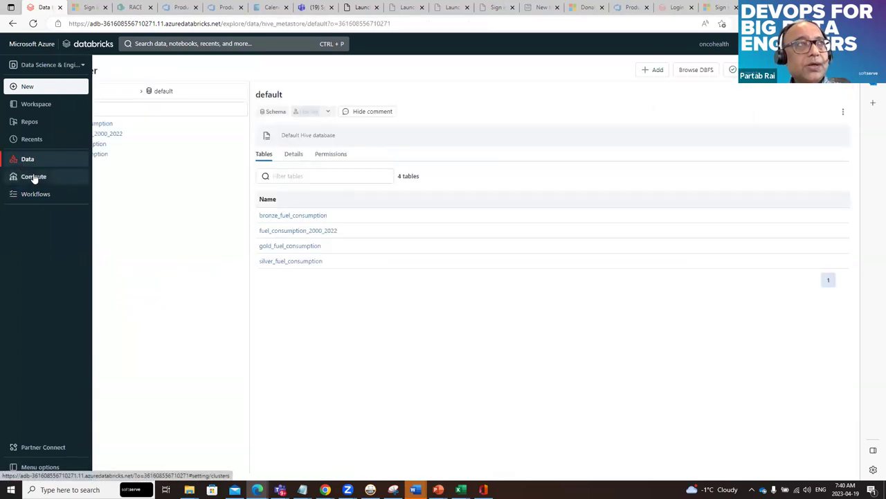
click(35, 195)
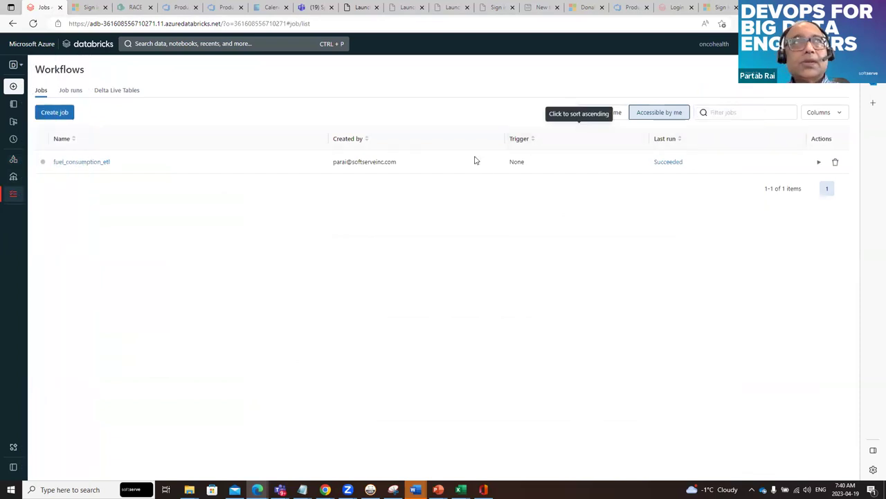
click(127, 91)
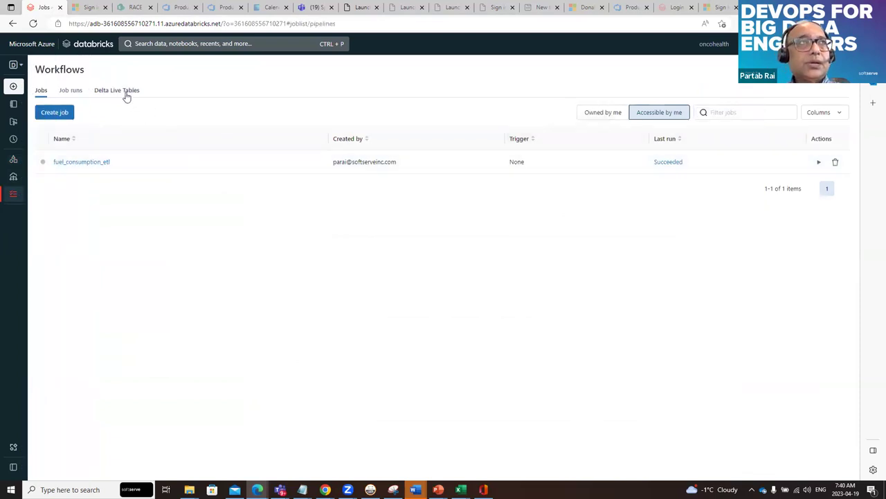
click(69, 155)
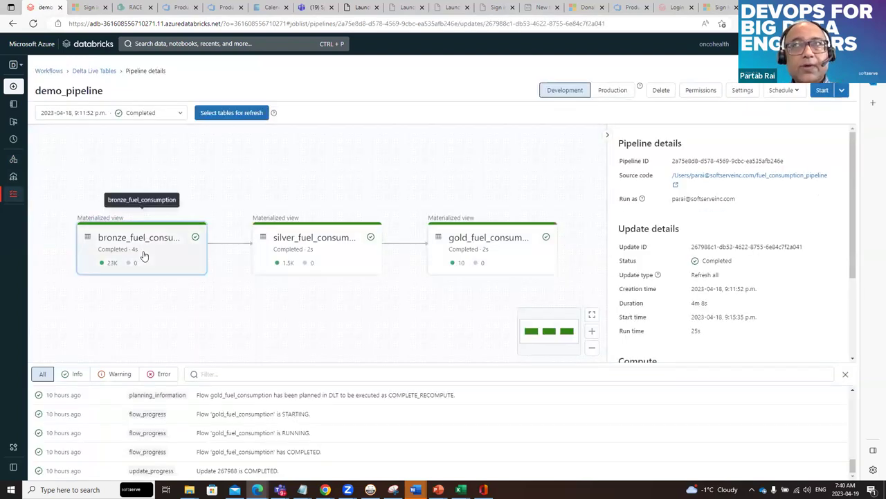
Examine the run details, data quality and schema of the bronze_fuel_consumption view in the pipeline graph.
click(143, 255)
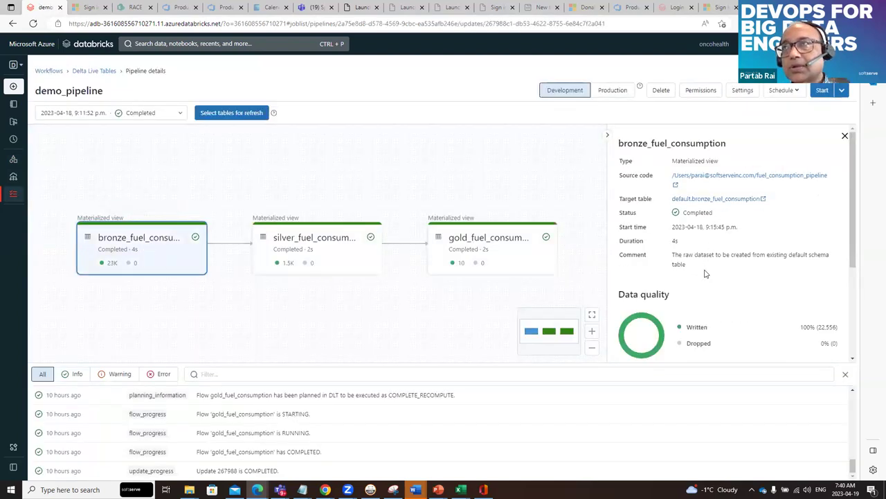
scroll(706, 275, down, 3)
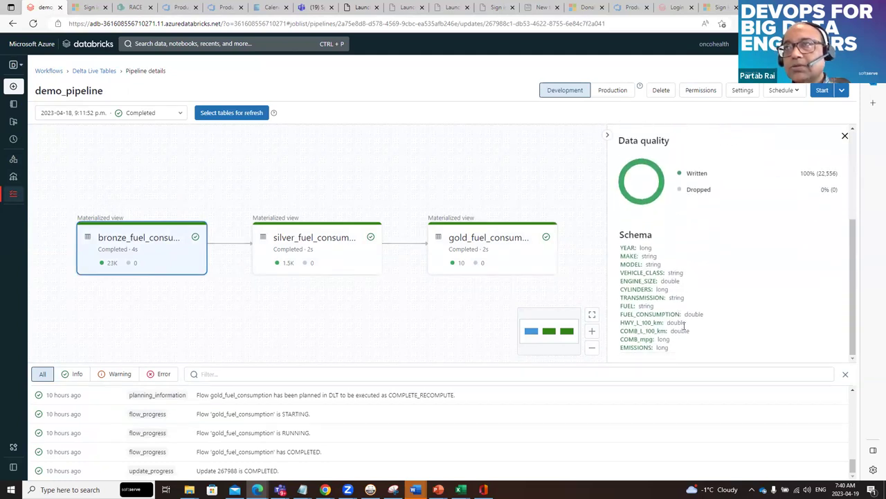
scroll(700, 275, up, 3)
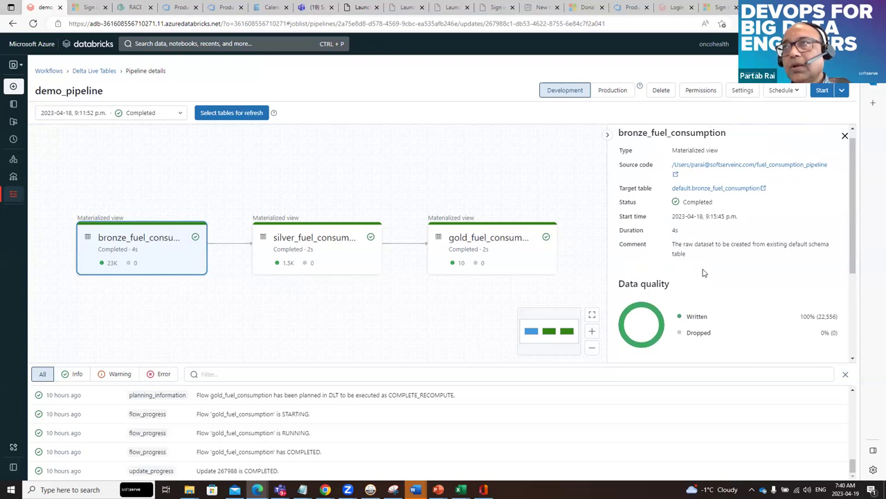
scroll(702, 280, down, 1)
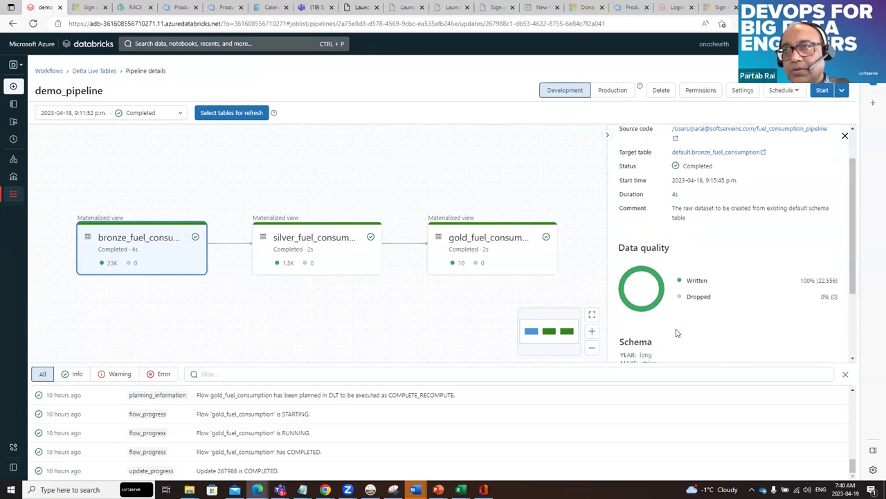
scroll(678, 333, down, 2)
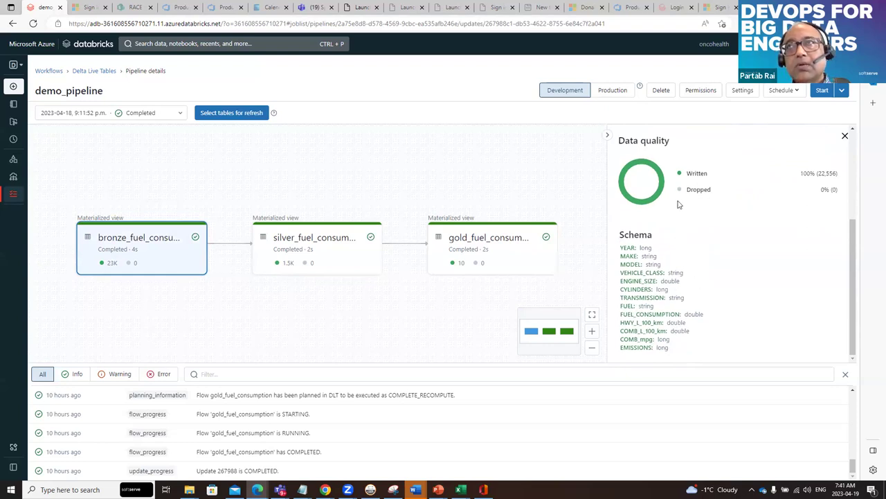
Examine the data quality, expectations and schema of the silver_fuel_consumption view.
click(366, 259)
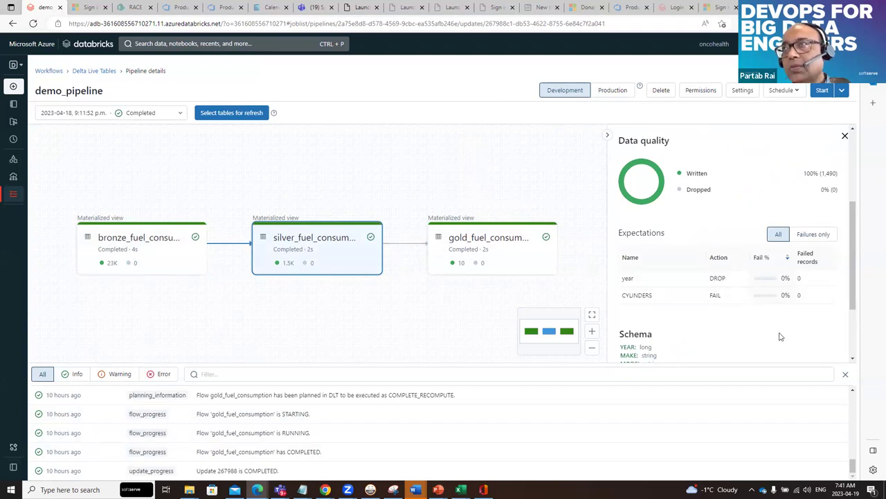
scroll(839, 217, down, 1)
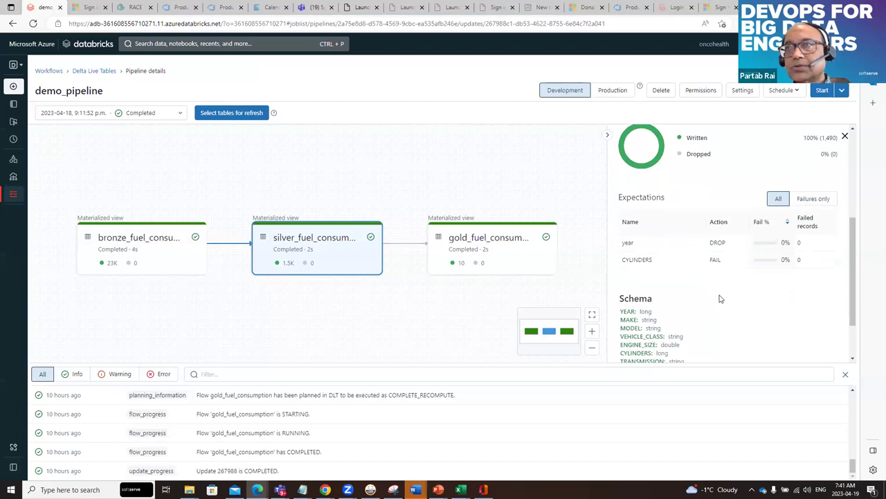
scroll(774, 277, down, 3)
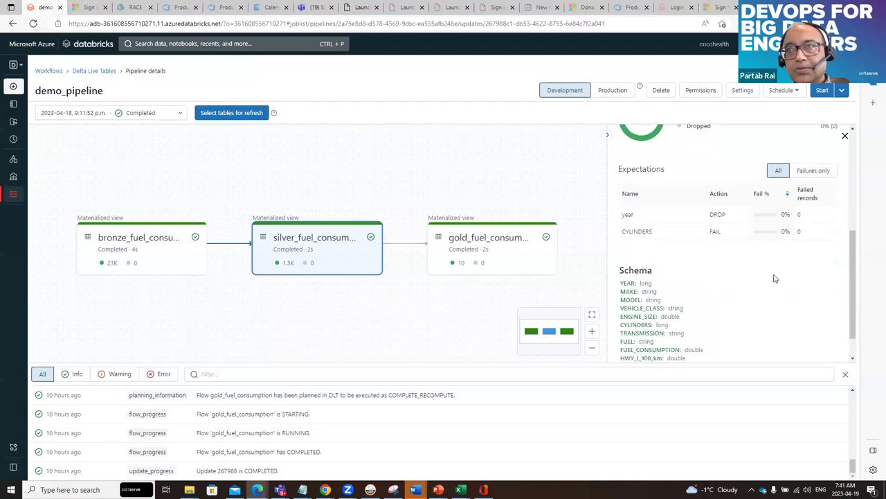
Examine the run details, data quality and schema of the gold_fuel_consumption view.
click(526, 259)
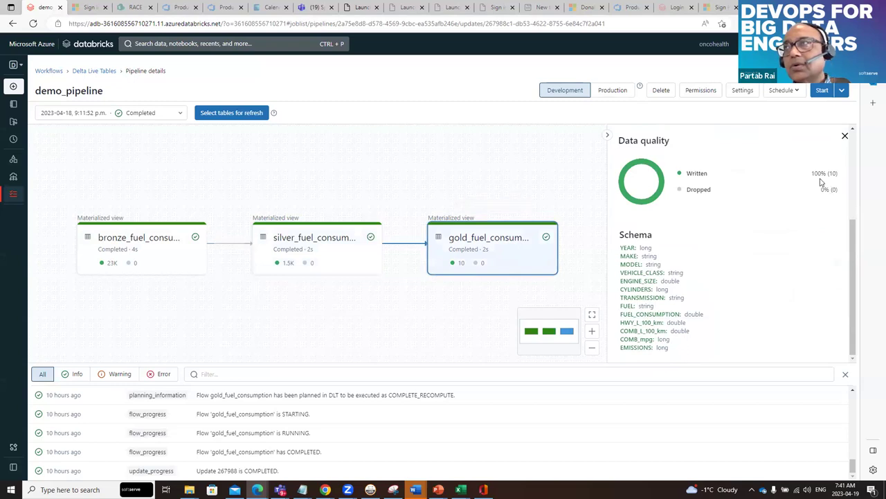
scroll(750, 284, up, 8)
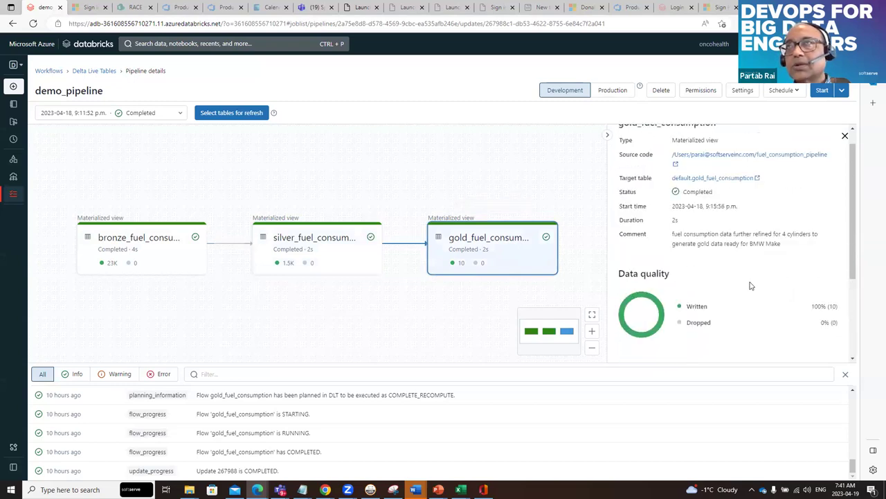
scroll(757, 298, down, 4)
scroll(757, 298, down, 2)
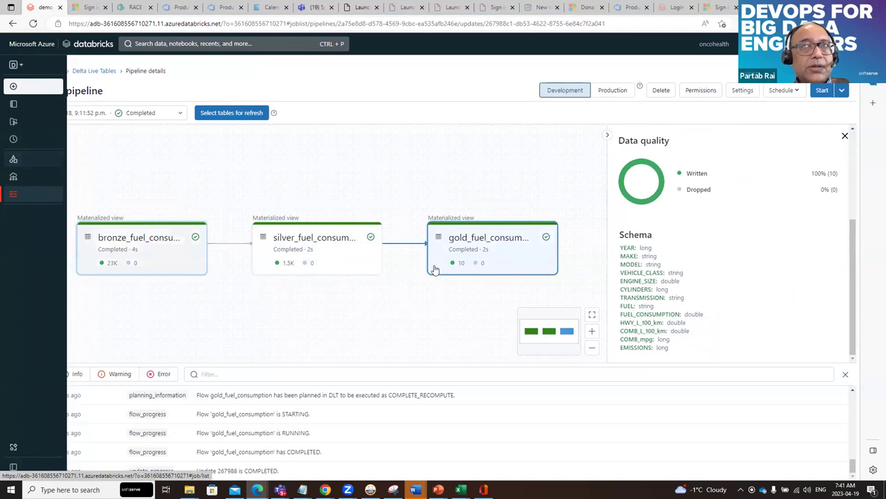
Reopen demo_pipeline's settings and review the compute and advanced configuration, returning to the target schema under Destination.
click(747, 92)
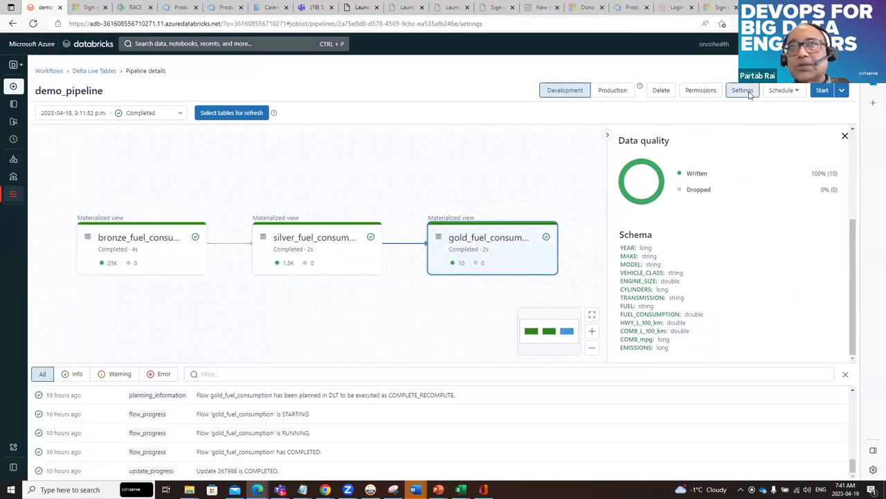
scroll(410, 377, down, 3)
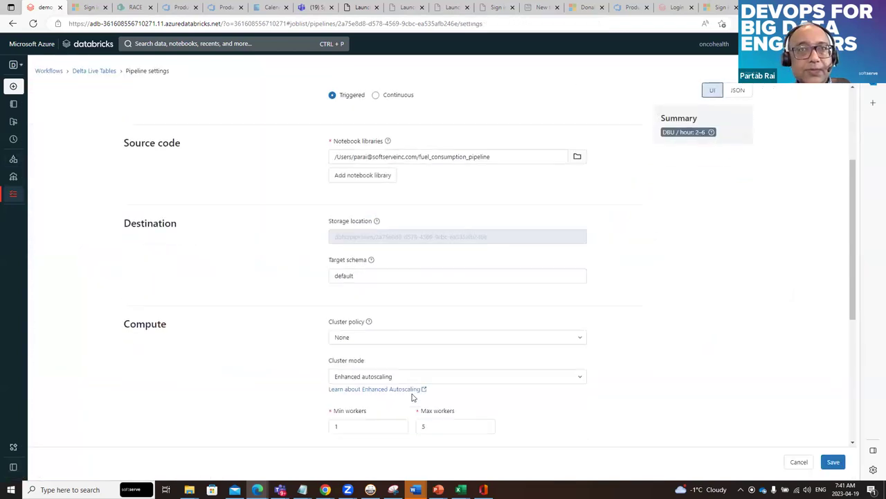
scroll(412, 397, down, 1)
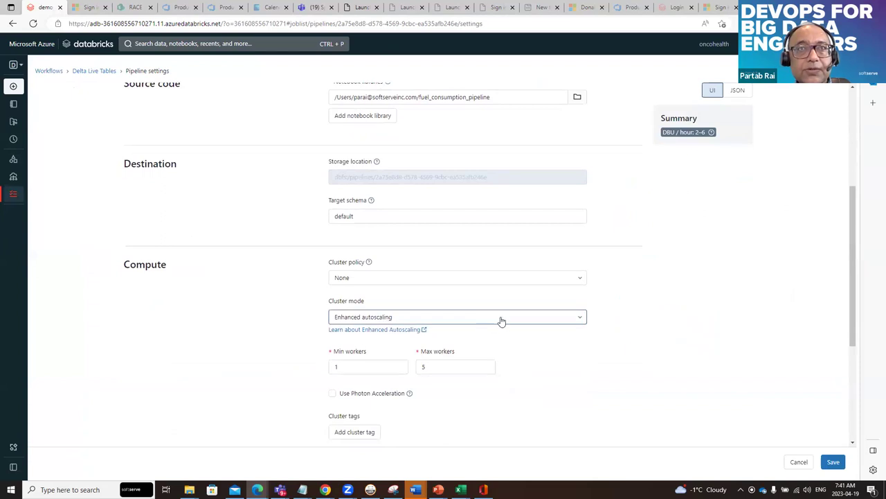
scroll(485, 322, down, 2)
scroll(442, 325, down, 2)
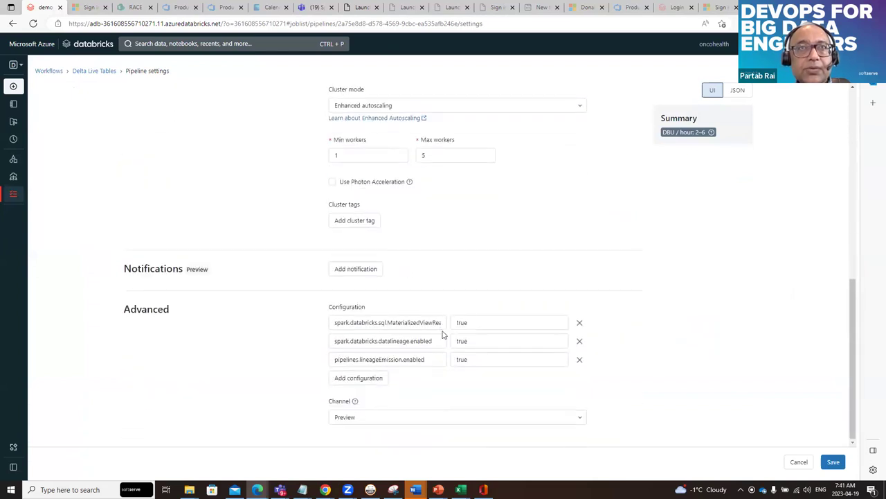
scroll(443, 326, up, 2)
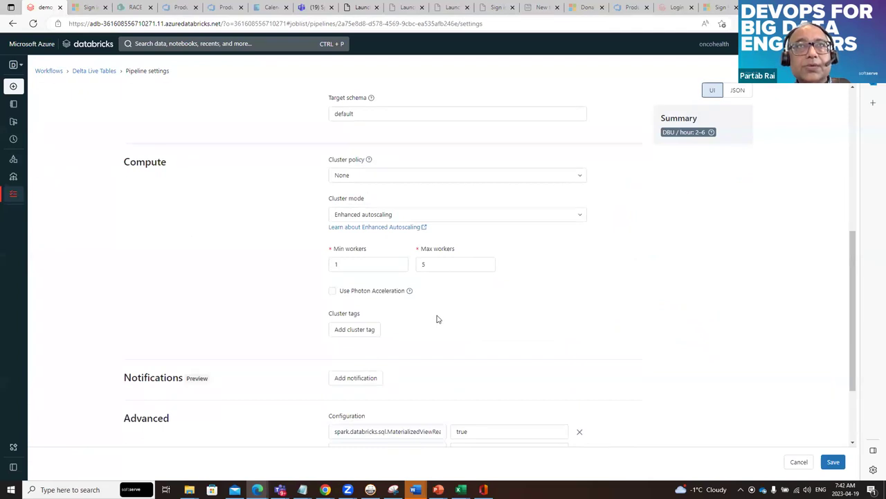
scroll(437, 319, up, 3)
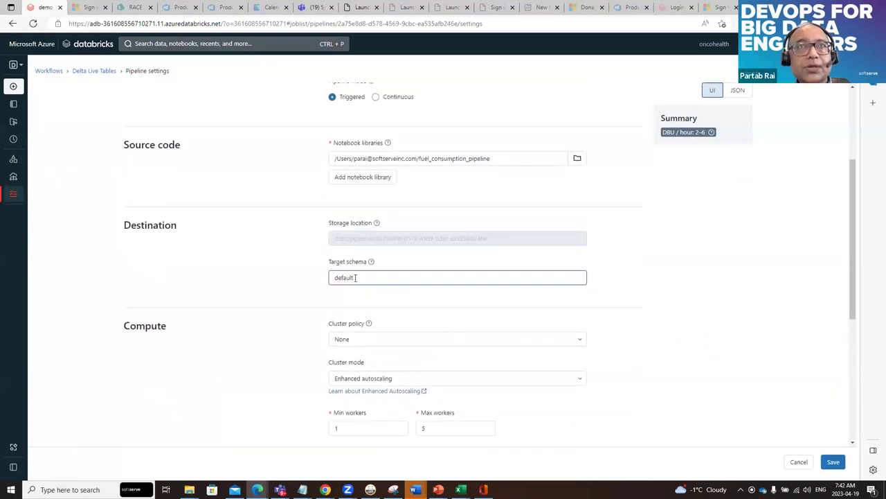
Open the bronze_fuel_consumption table from the default schema in the Data Explorer.
drag(356, 277, 332, 278)
click(275, 285)
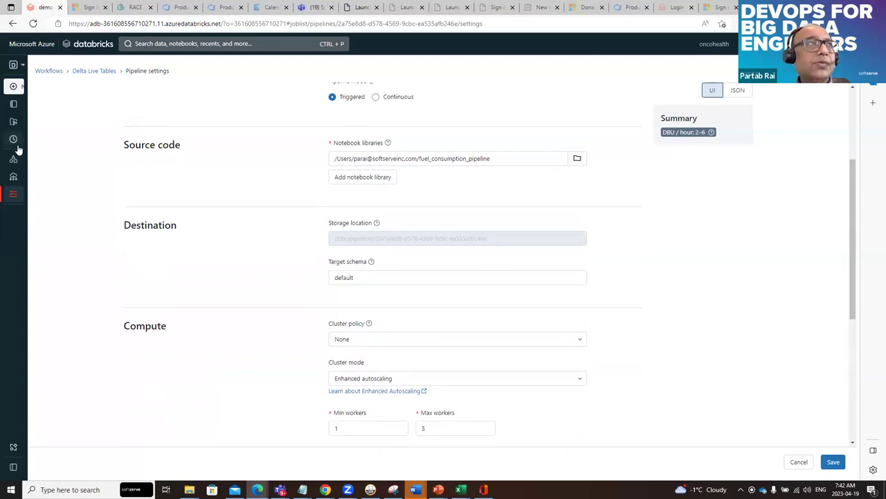
click(27, 164)
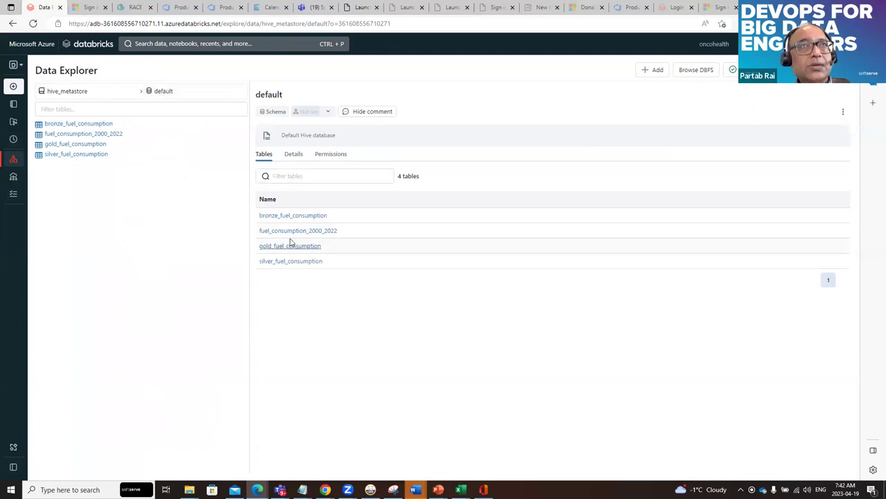
click(285, 218)
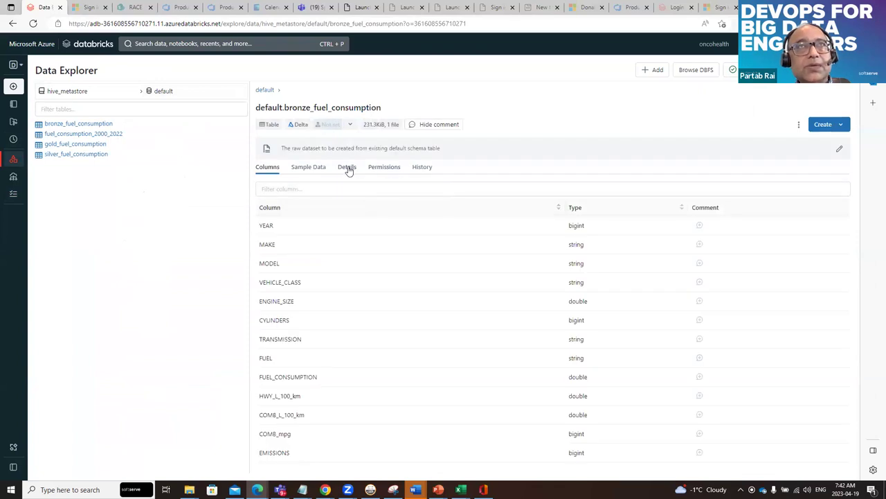
Examine the details, permissions, version history and sample data of the bronze_fuel_consumption table.
click(348, 170)
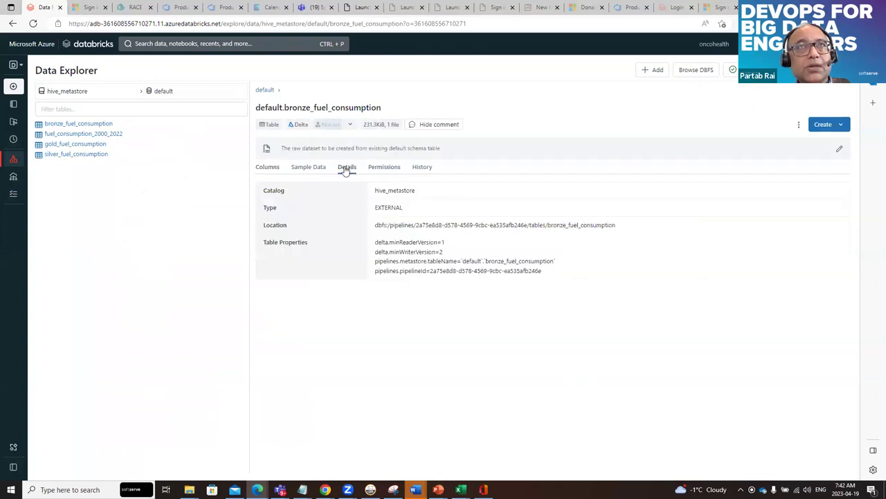
click(389, 169)
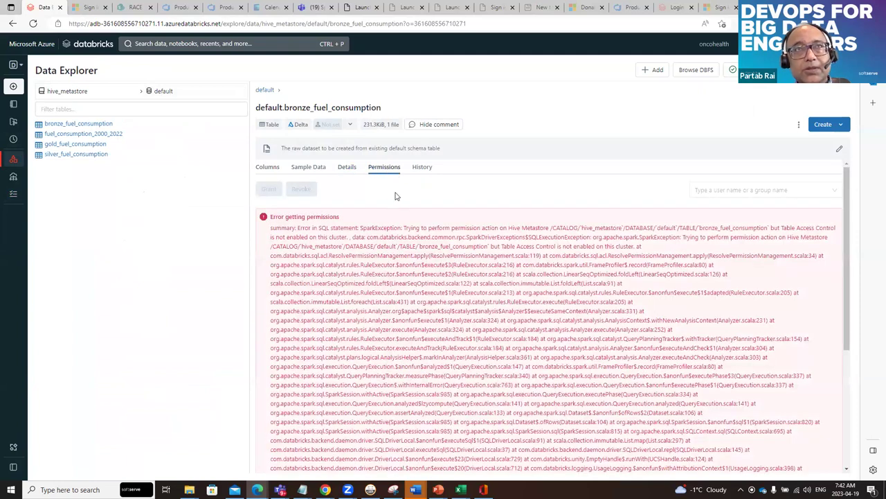
click(350, 170)
click(311, 170)
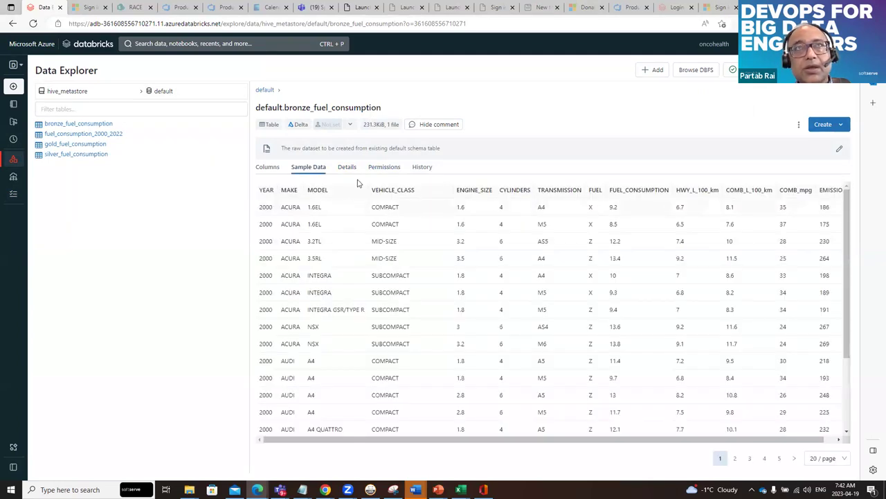
click(424, 169)
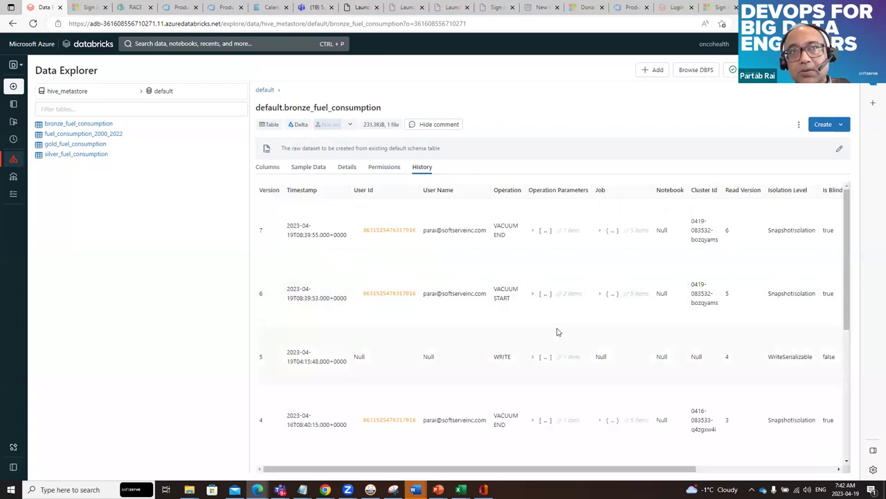
scroll(559, 331, down, 5)
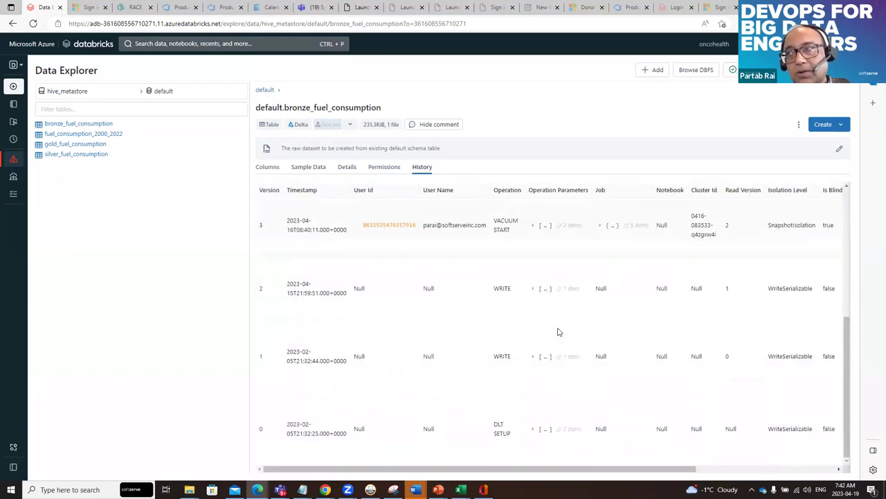
scroll(551, 324, up, 5)
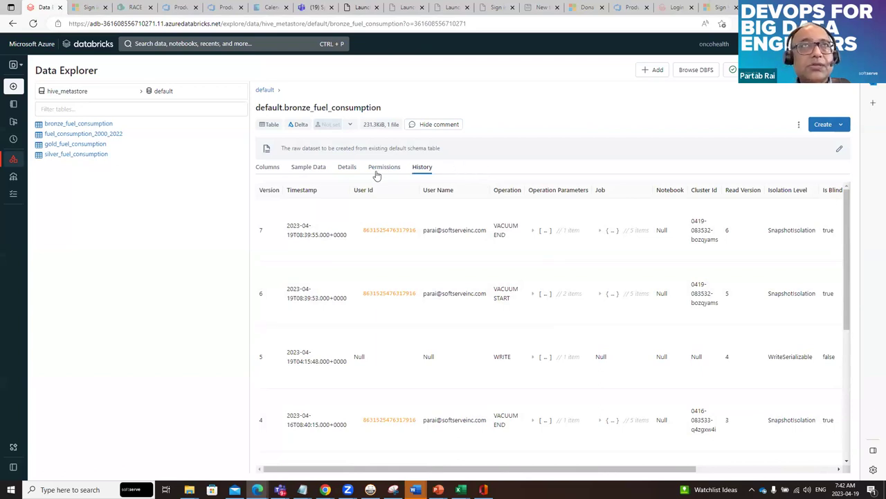
click(307, 171)
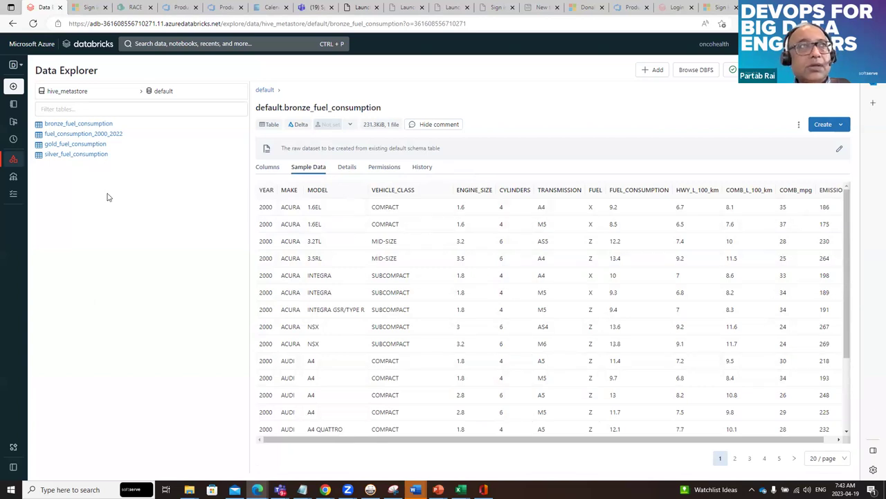
Open the gold_fuel_consumption table in the default schema and view its sample data.
click(78, 146)
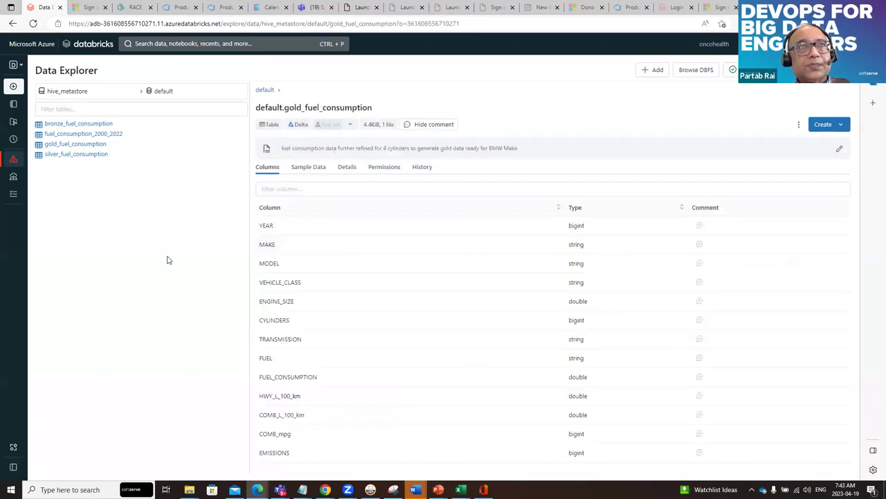
click(308, 169)
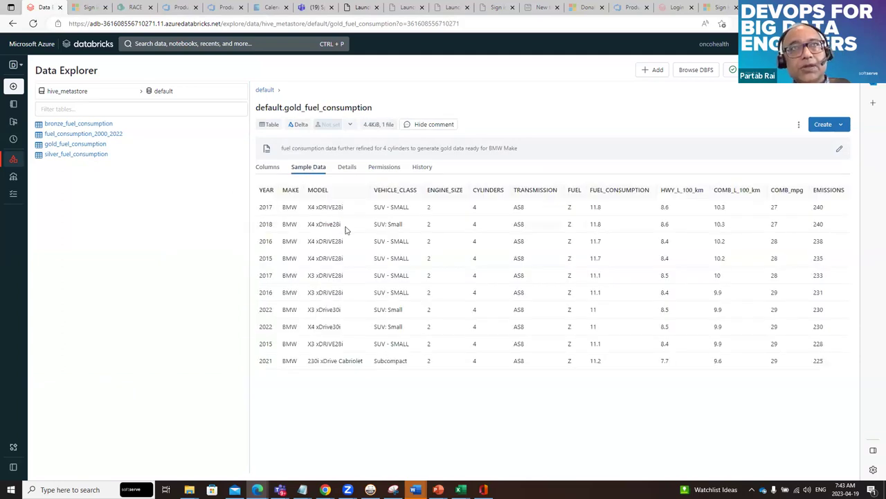
mouse_move(13, 69)
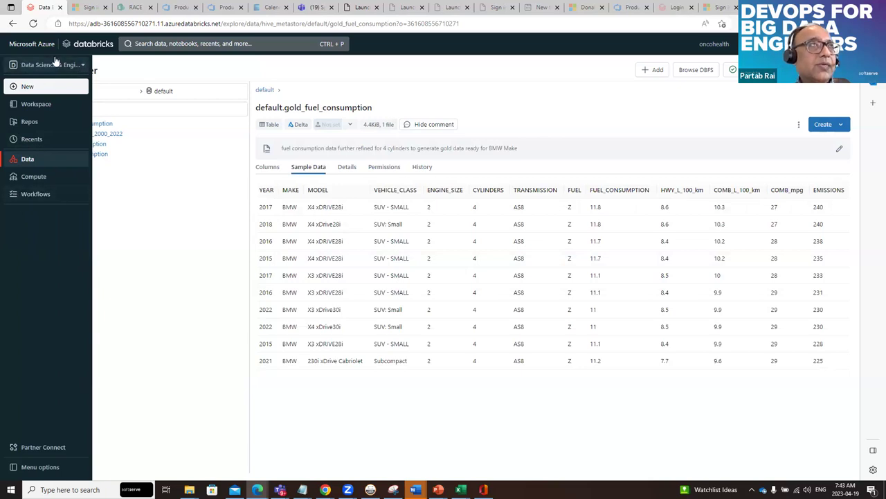
click(82, 68)
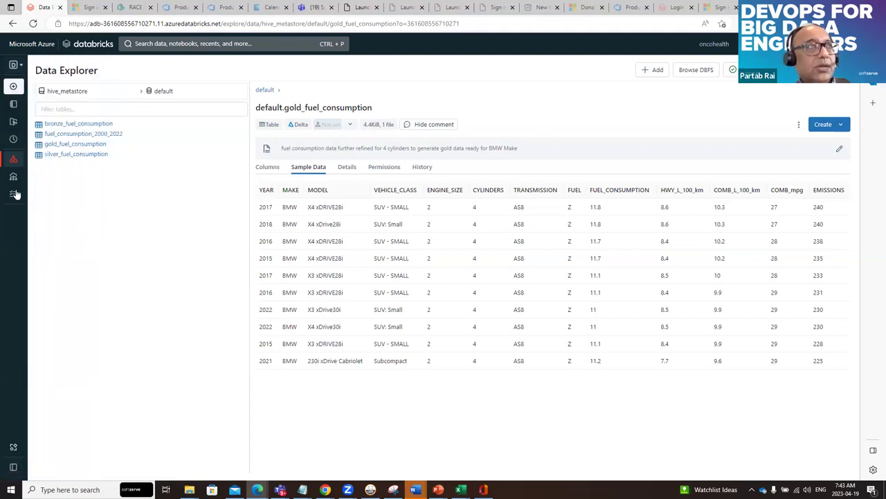
mouse_move(34, 145)
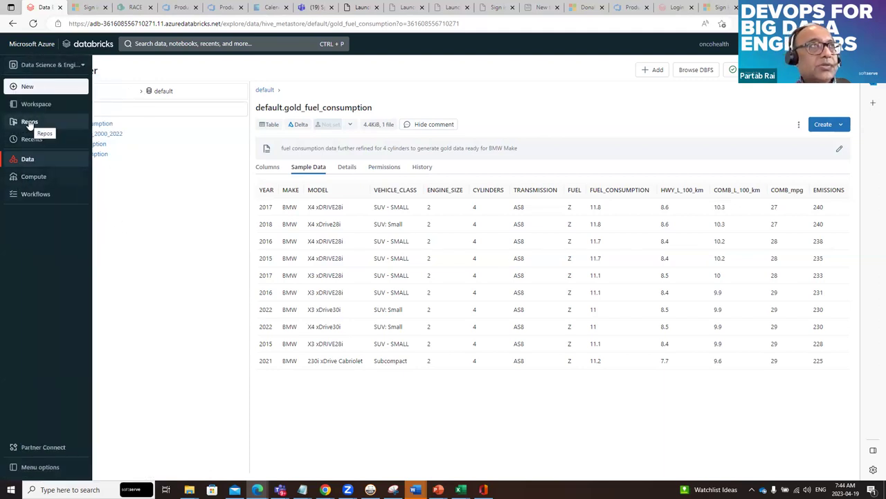